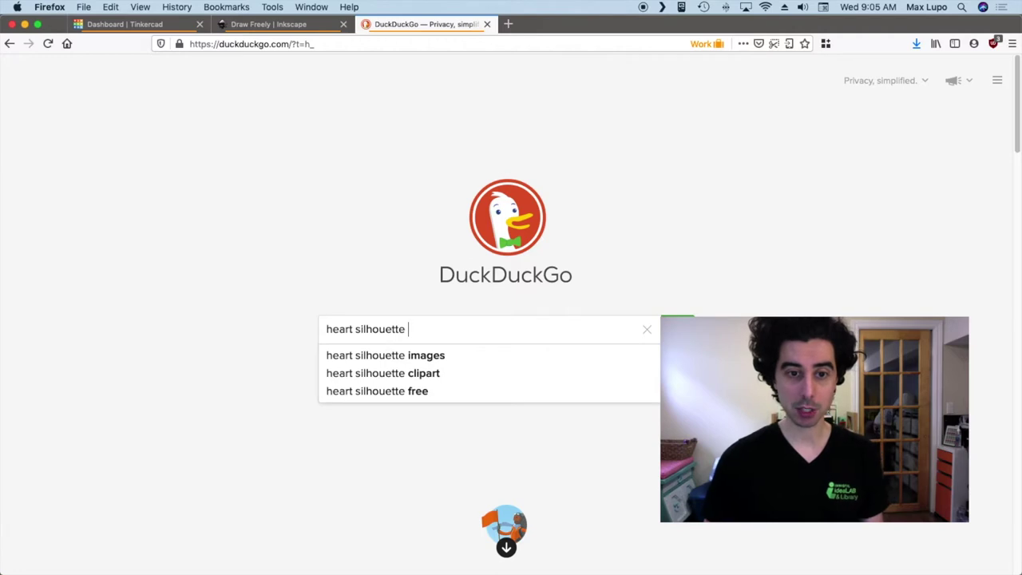
Search for images of "heart silhouette public domain" and open the plain black 1920 × 1920 heart as an enlarged preview.
text(public domain)
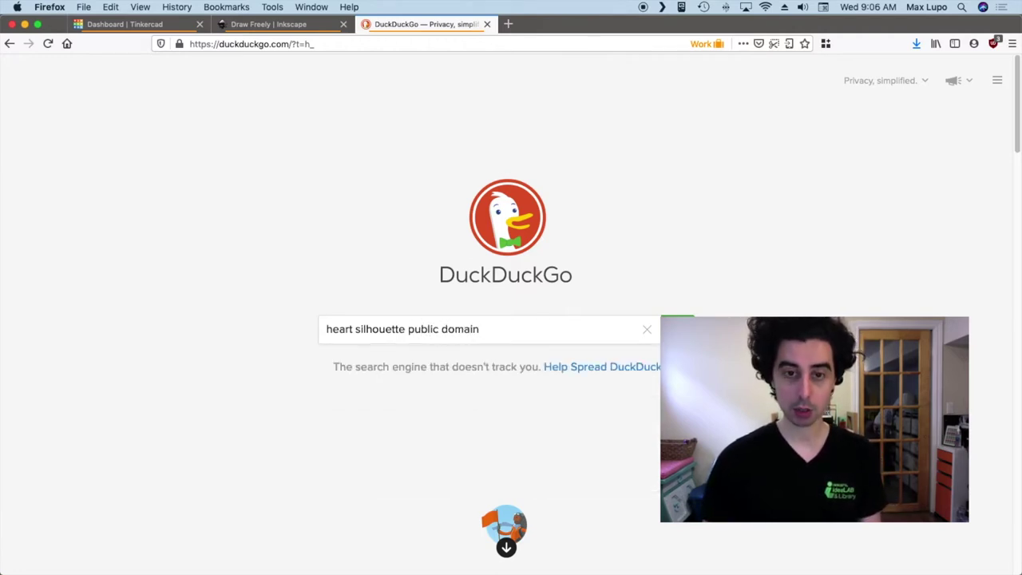
key(Return)
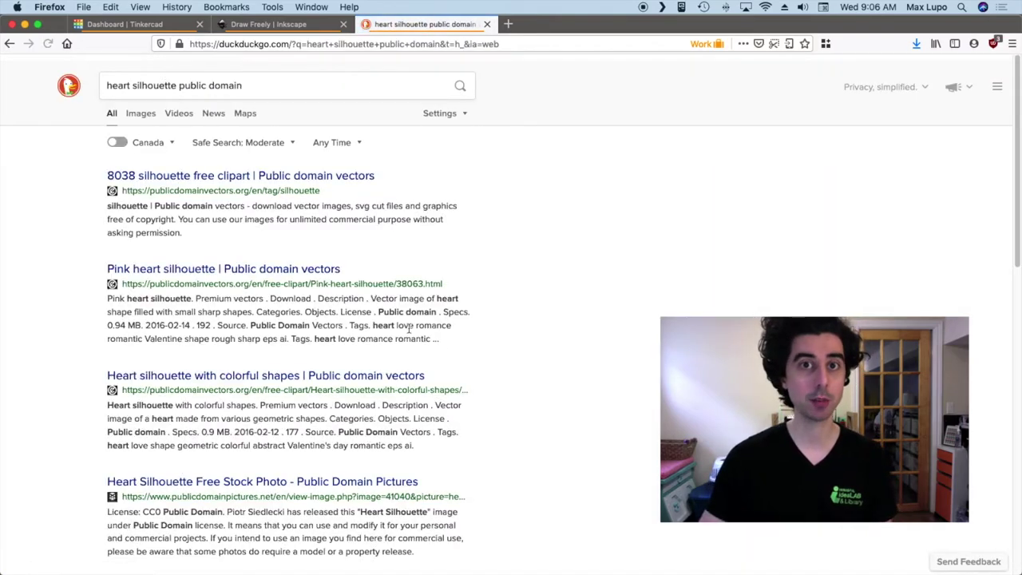
click(146, 116)
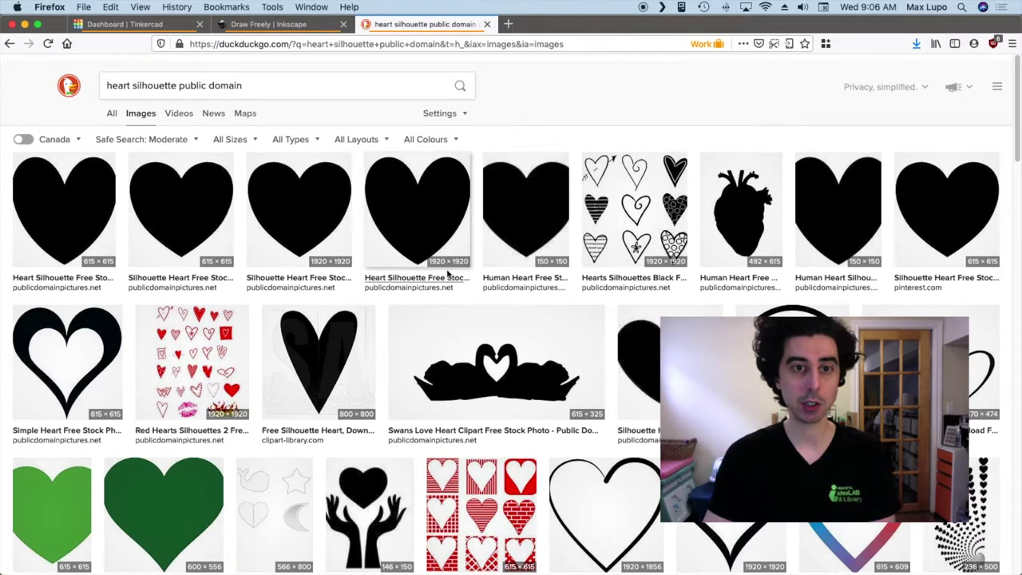
click(313, 218)
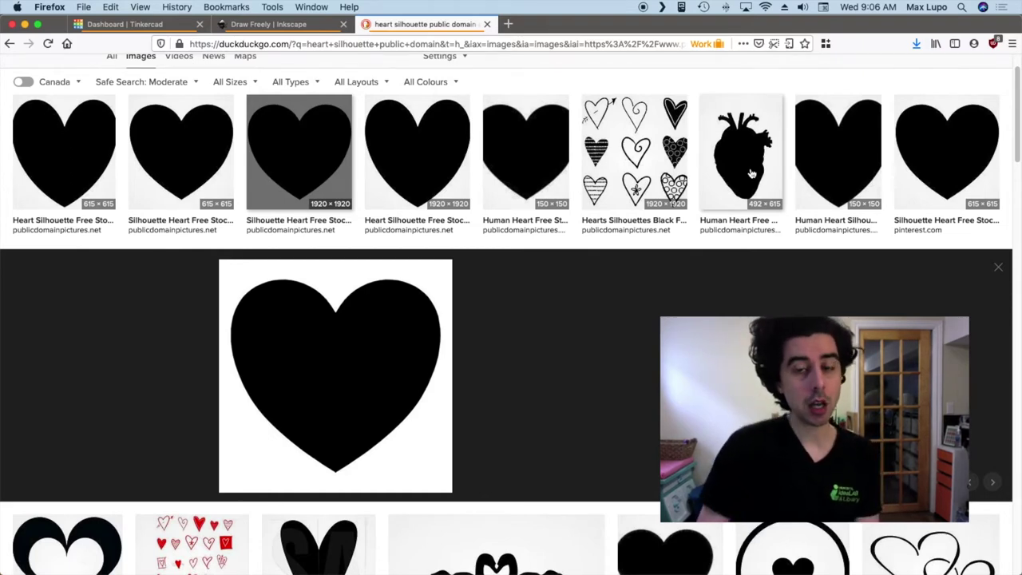
Copy the enlarged heart image, switch to Inkscape, paste it into the blank document and place it in the page's upper half.
right_click(363, 355)
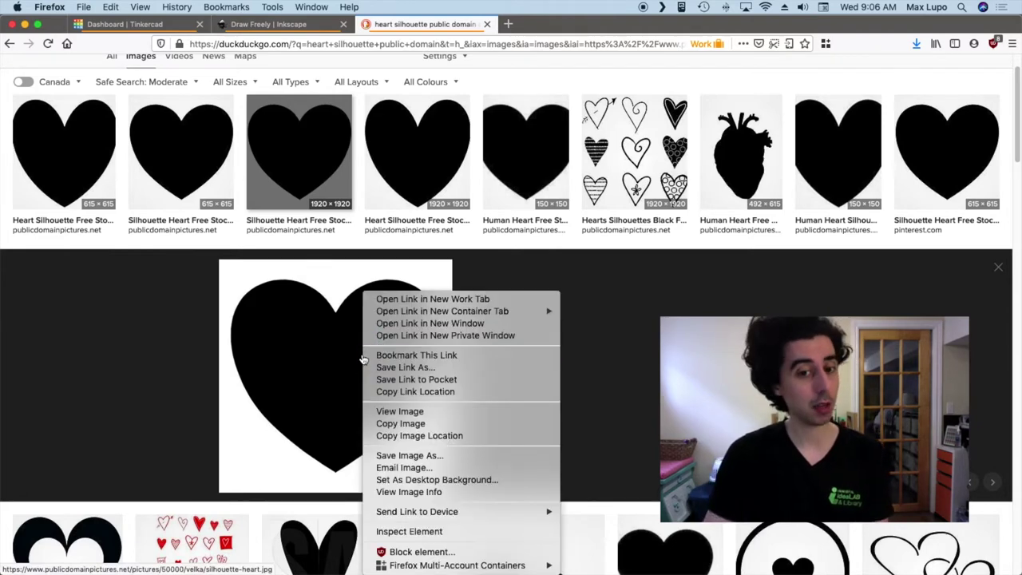
click(451, 426)
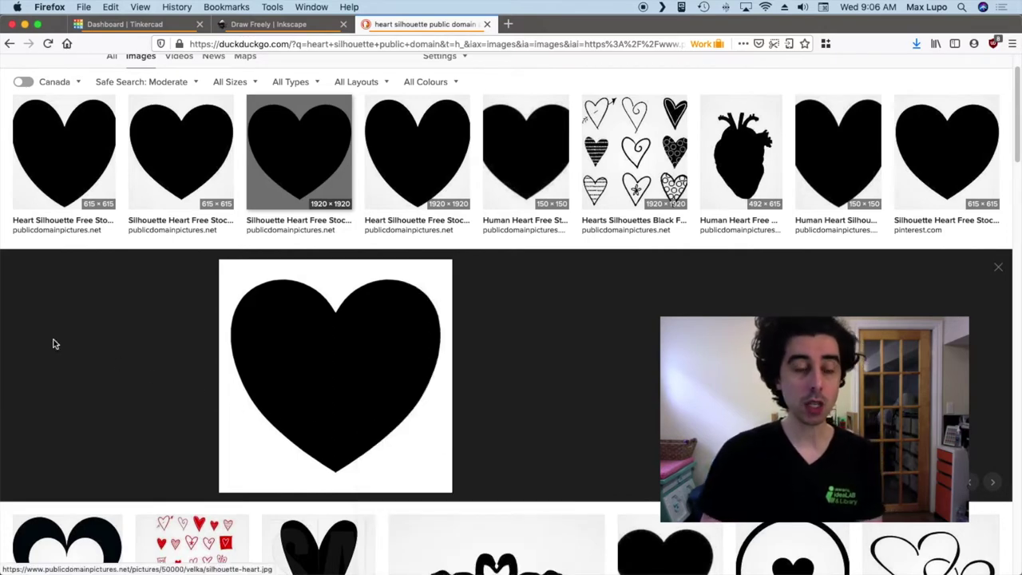
mouse_move(7, 306)
click(19, 311)
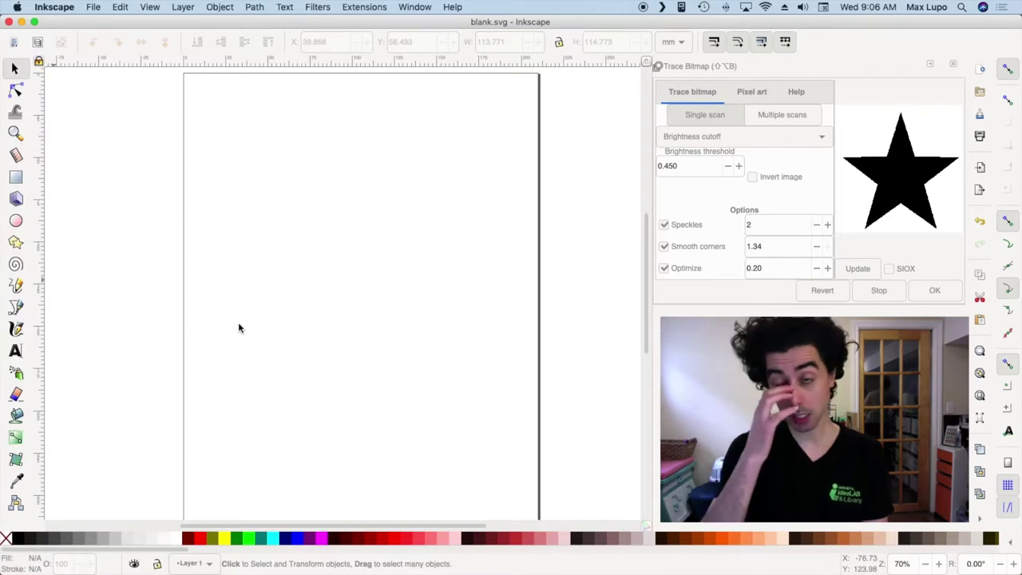
right_click(282, 205)
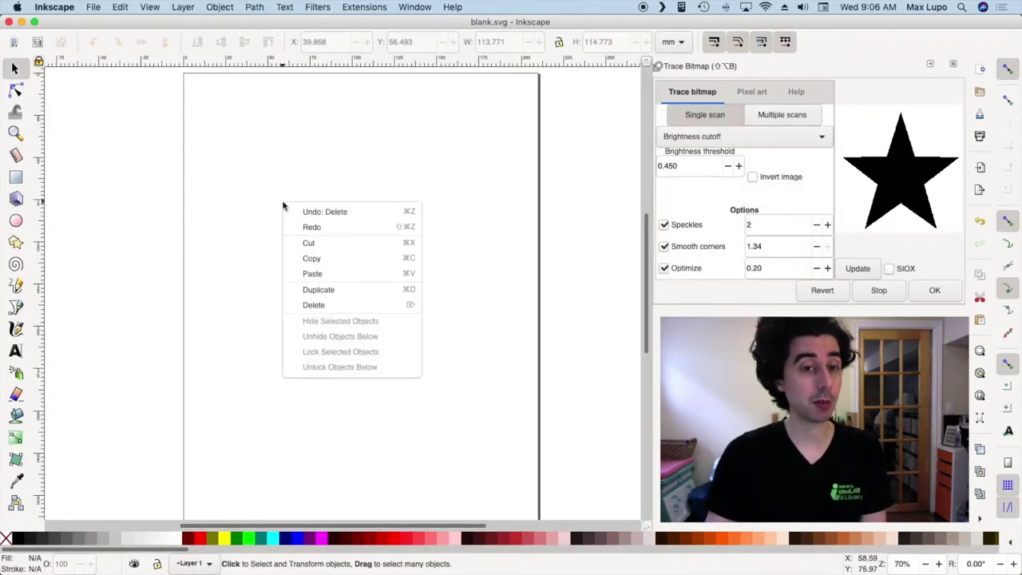
click(337, 274)
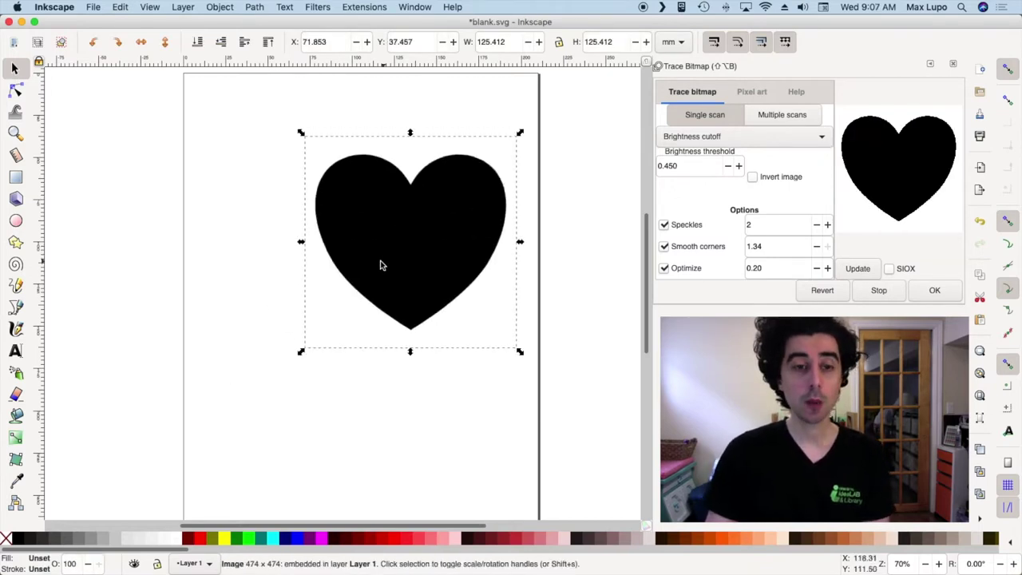
drag(380, 265, 373, 235)
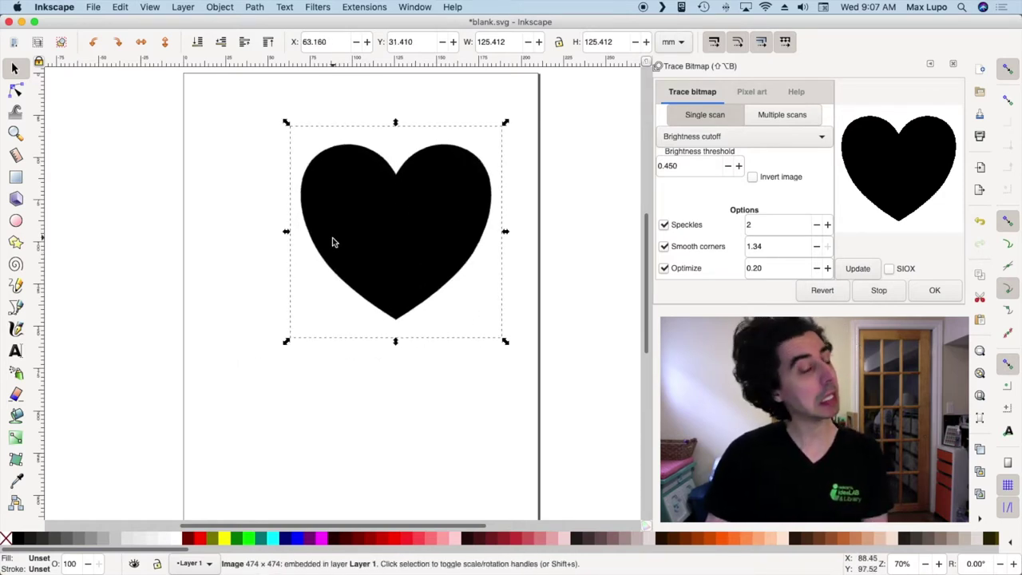
drag(380, 260, 333, 268)
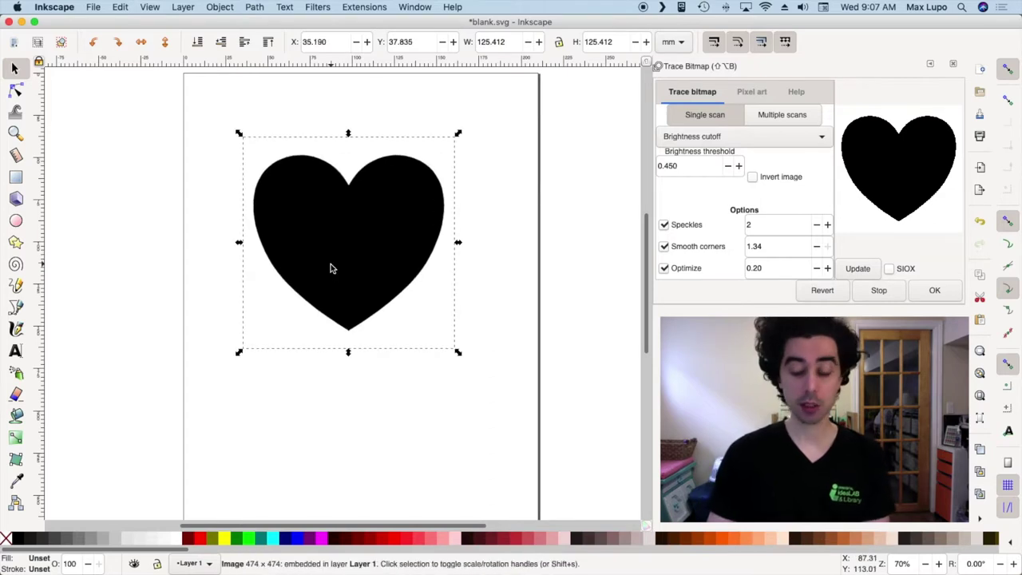
Trace the pasted heart bitmap into a vector path using a single-scan brightness cutoff with threshold 0.450.
scroll(332, 268, up, 7)
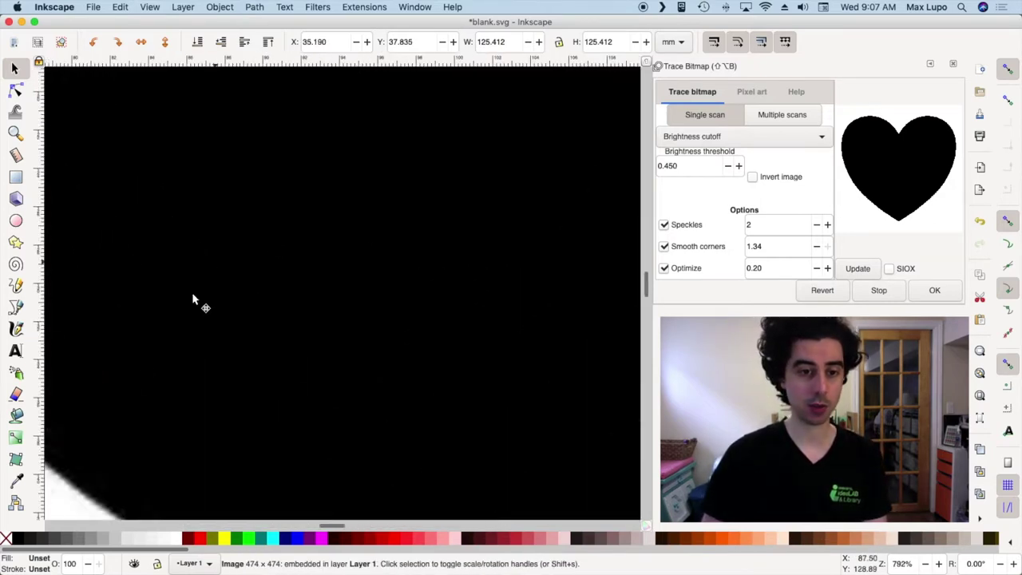
scroll(210, 304, left, 1)
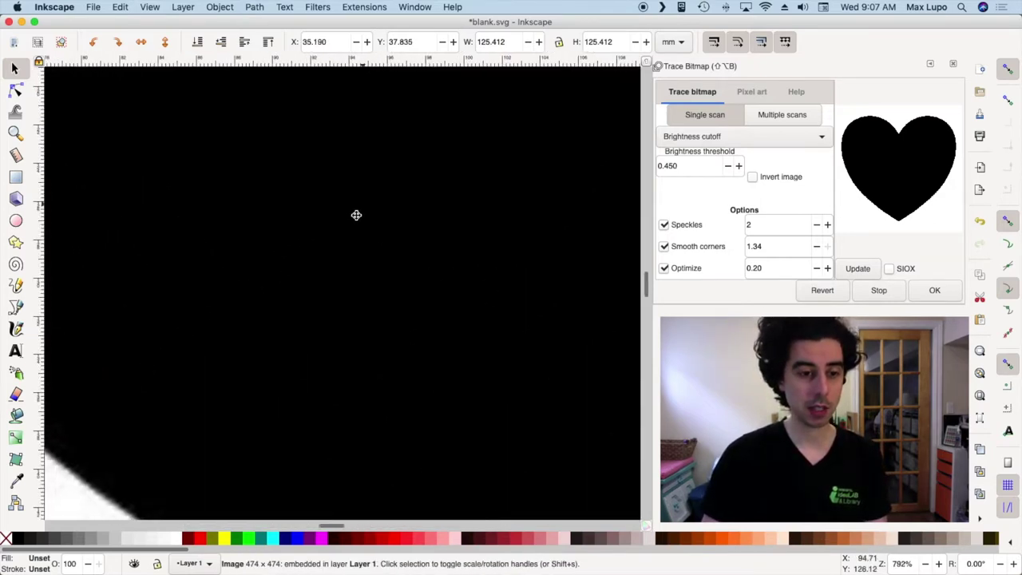
scroll(240, 327, left, 5)
scroll(200, 304, up, 3)
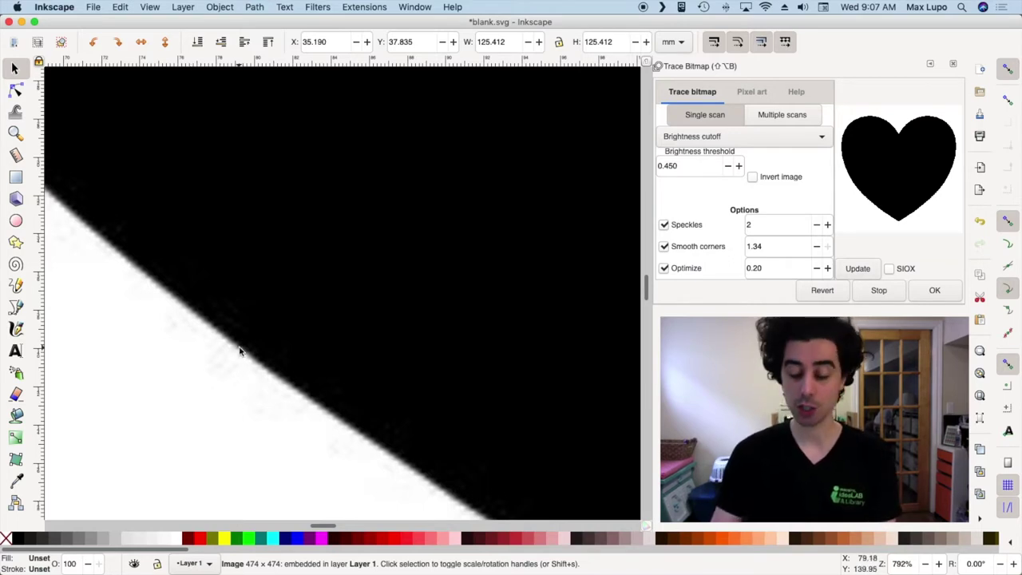
key(3)
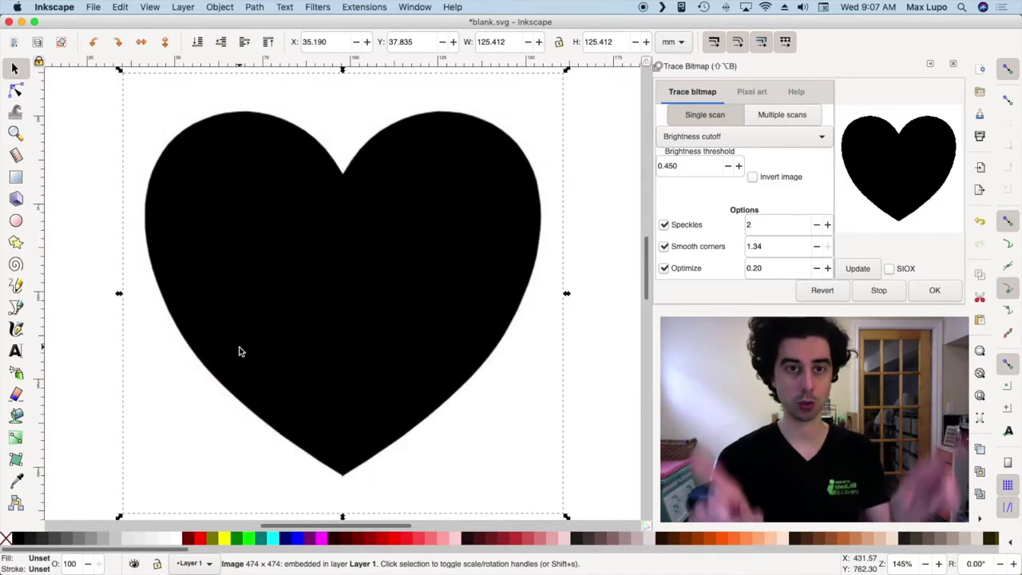
click(256, 8)
mouse_move(221, 7)
mouse_move(252, 7)
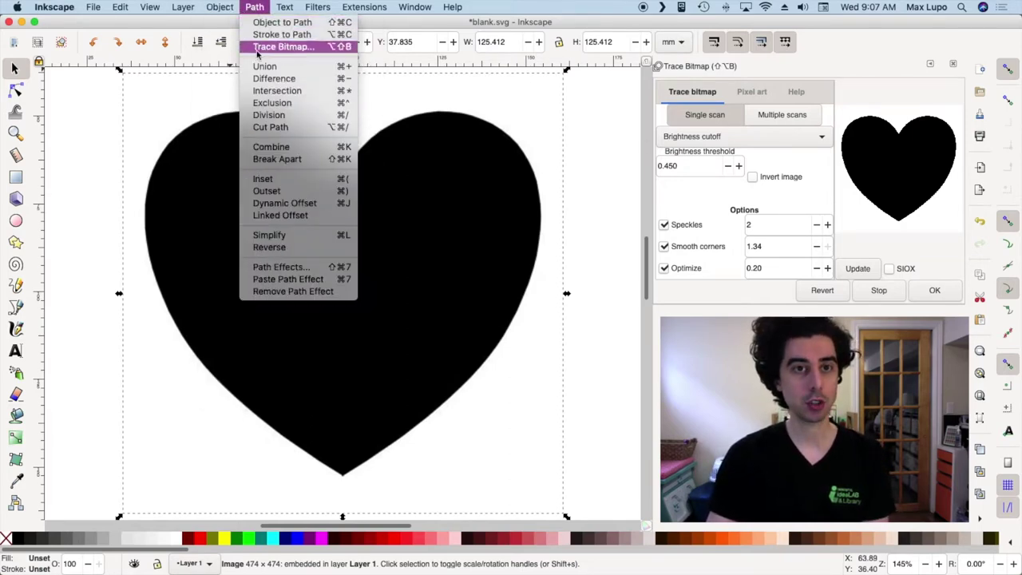
click(296, 48)
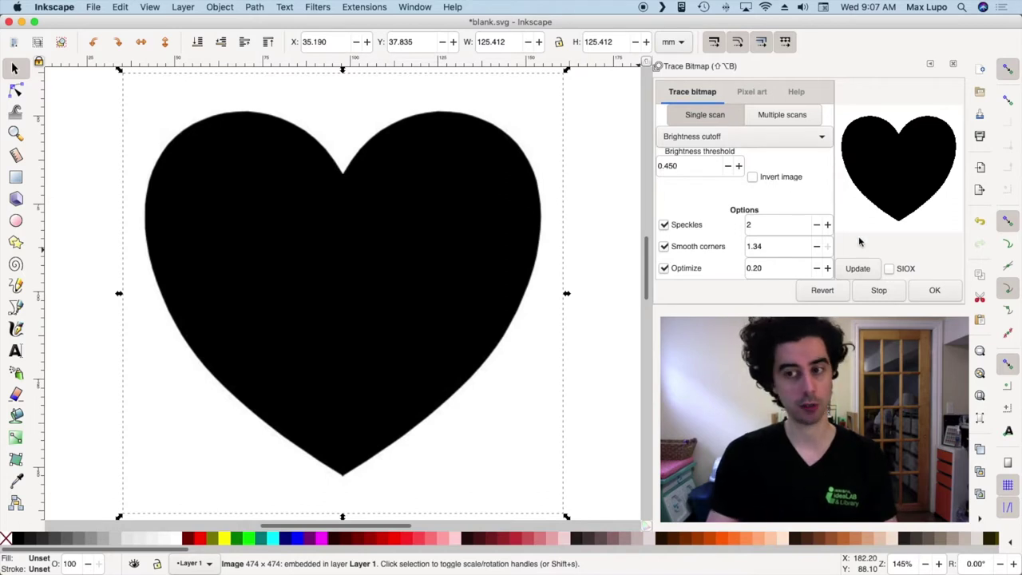
click(934, 292)
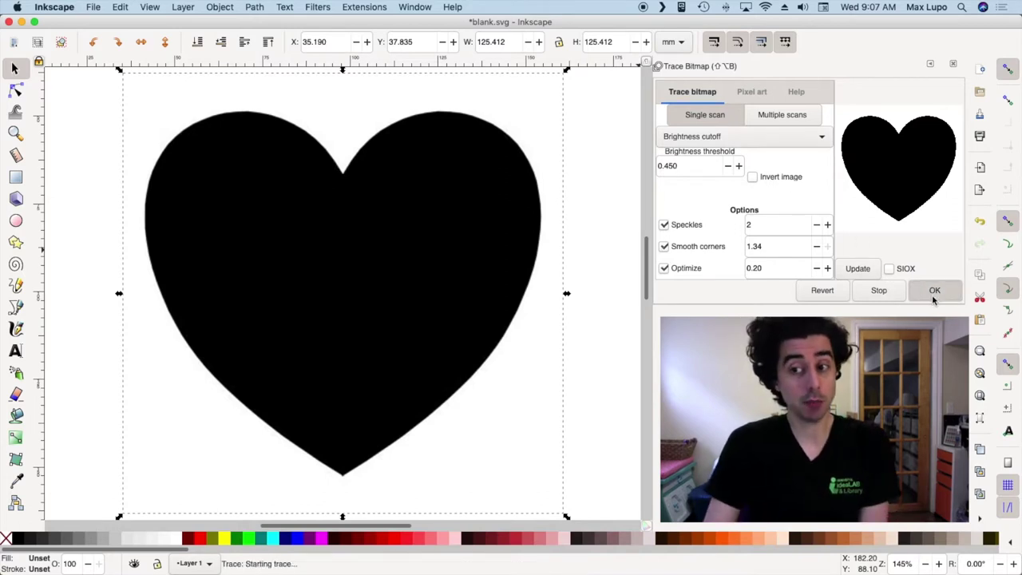
key(minus)
key(minus)
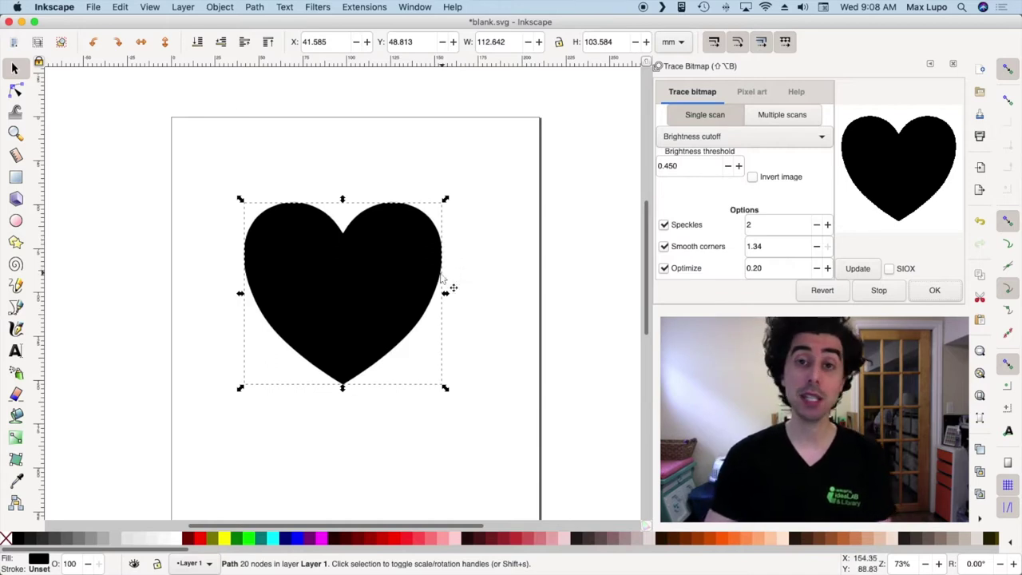
Separate the traced heart path from the original bitmap, placing the path beside it across the page's right edge.
click(469, 260)
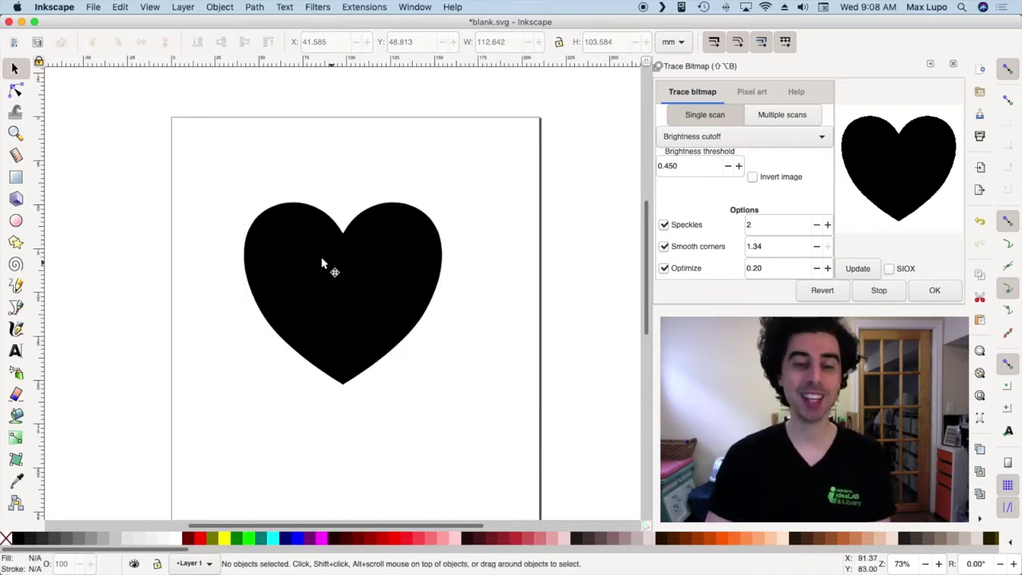
mouse_move(284, 238)
mouse_down()
mouse_move(305, 263)
mouse_move(344, 266)
mouse_move(495, 210)
mouse_move(486, 235)
mouse_up()
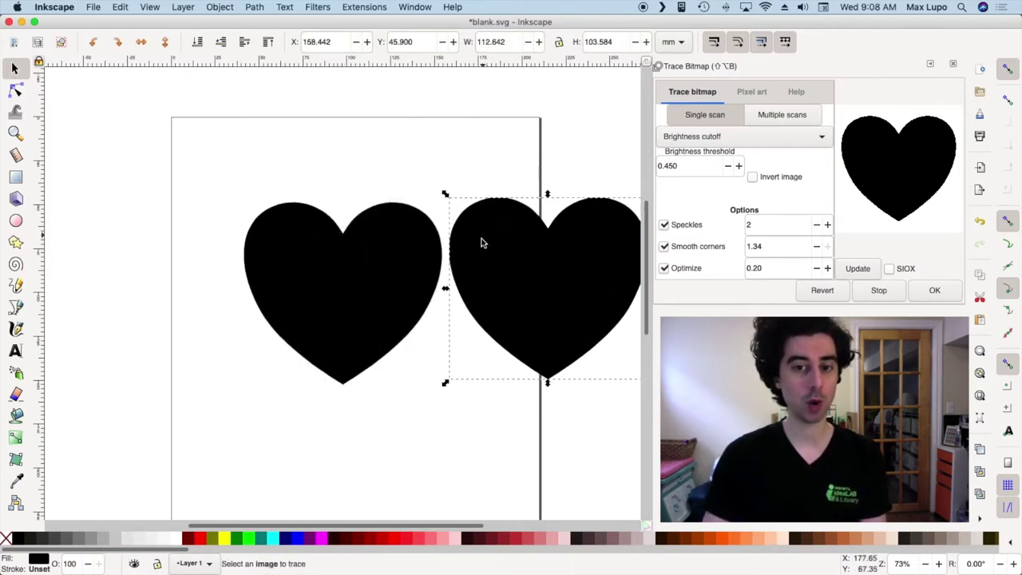
scroll(467, 242, right, 3)
drag(471, 252, 467, 249)
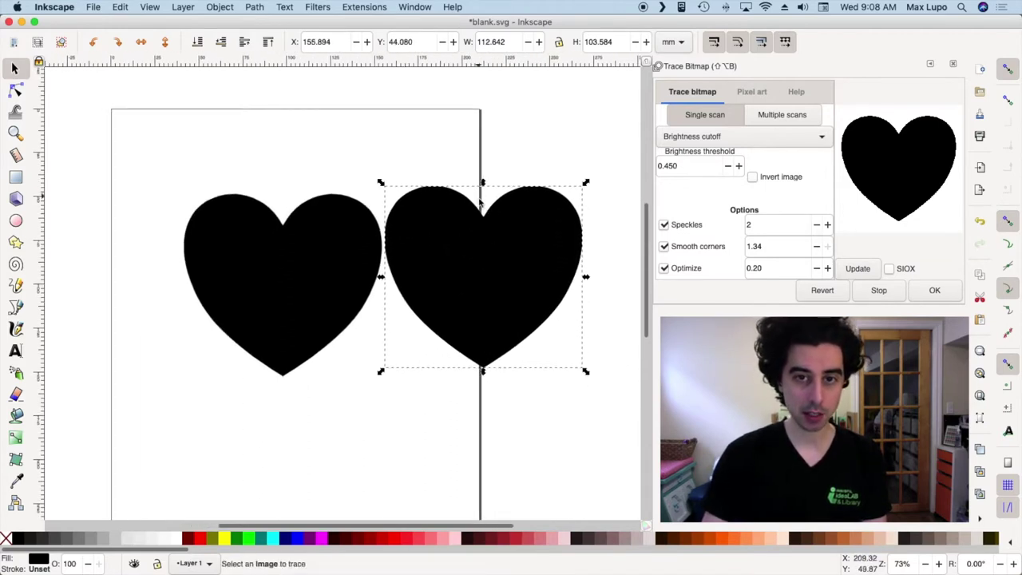
drag(287, 244, 159, 268)
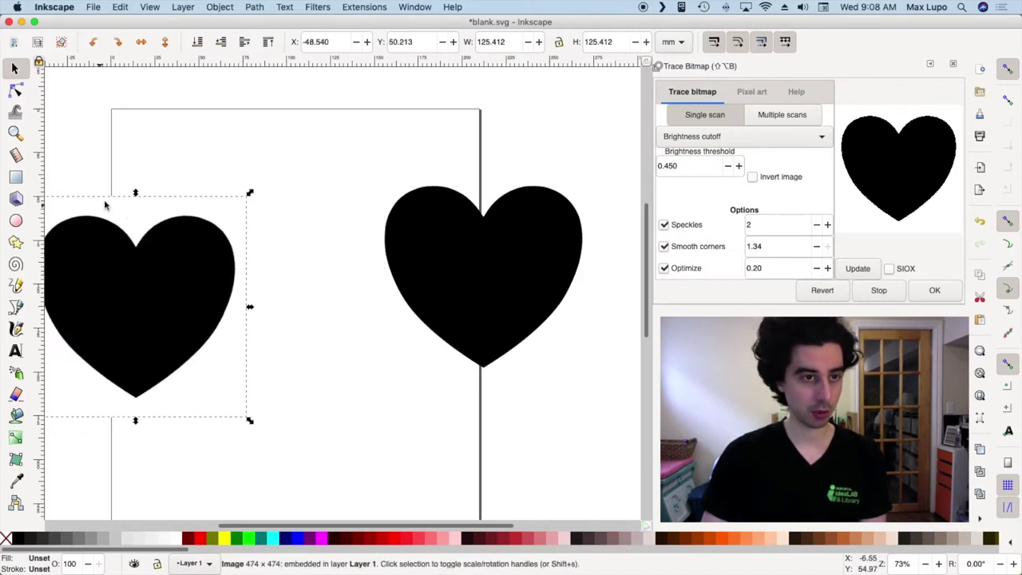
drag(128, 318, 236, 299)
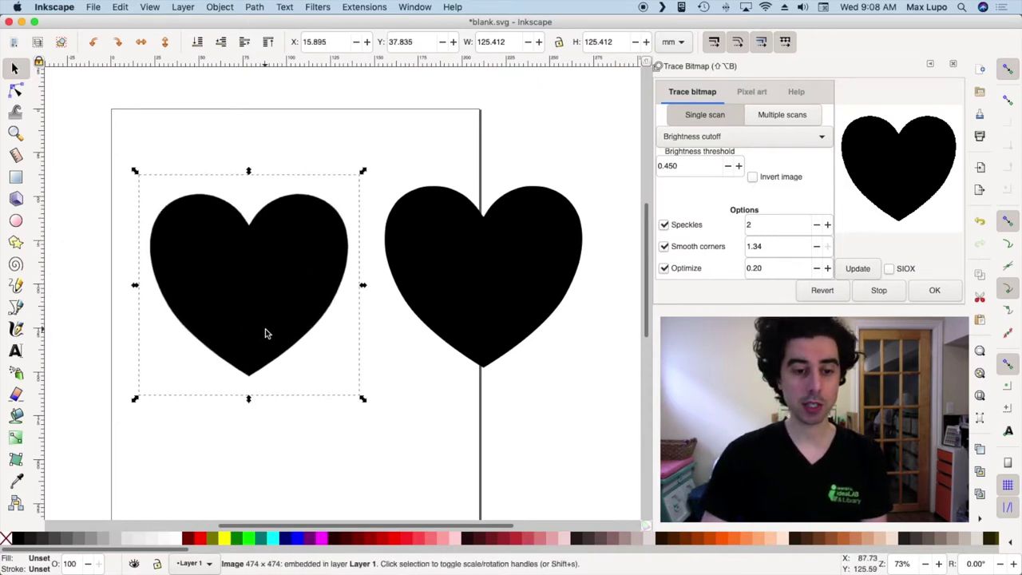
Delete the original heart bitmap and move the traced heart path back onto the upper part of the page.
click(437, 263)
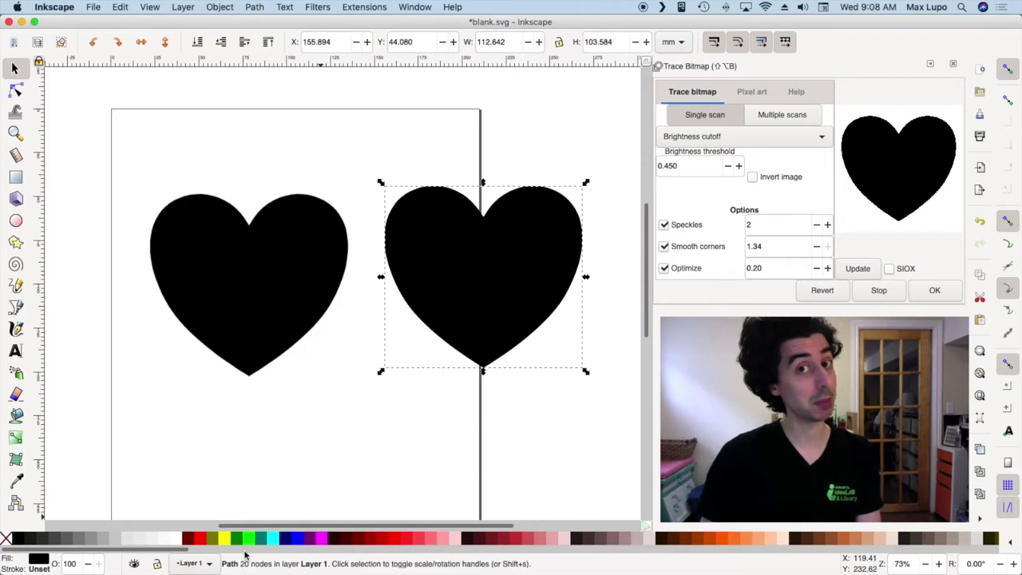
click(255, 333)
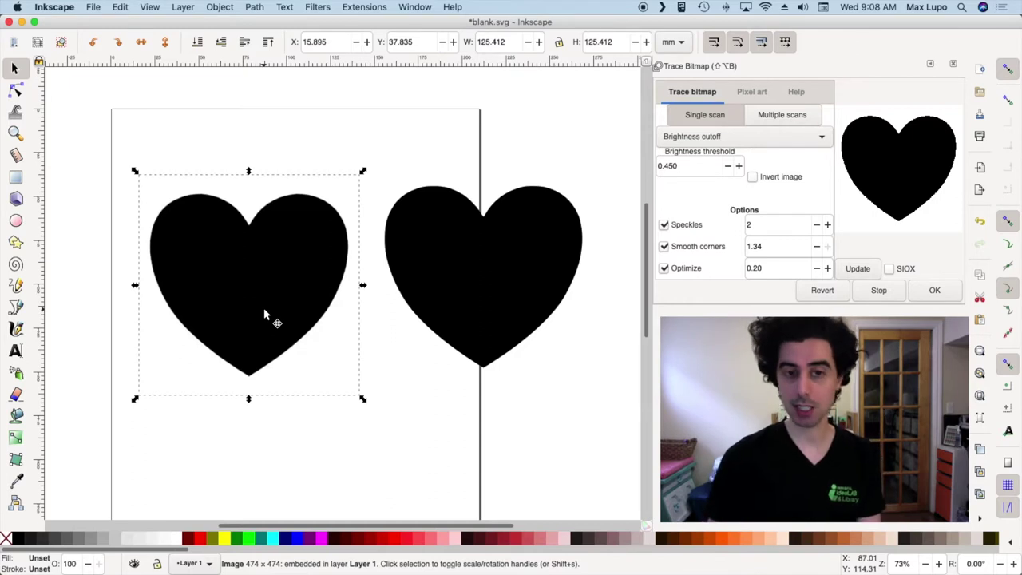
key(Delete)
drag(444, 274, 247, 264)
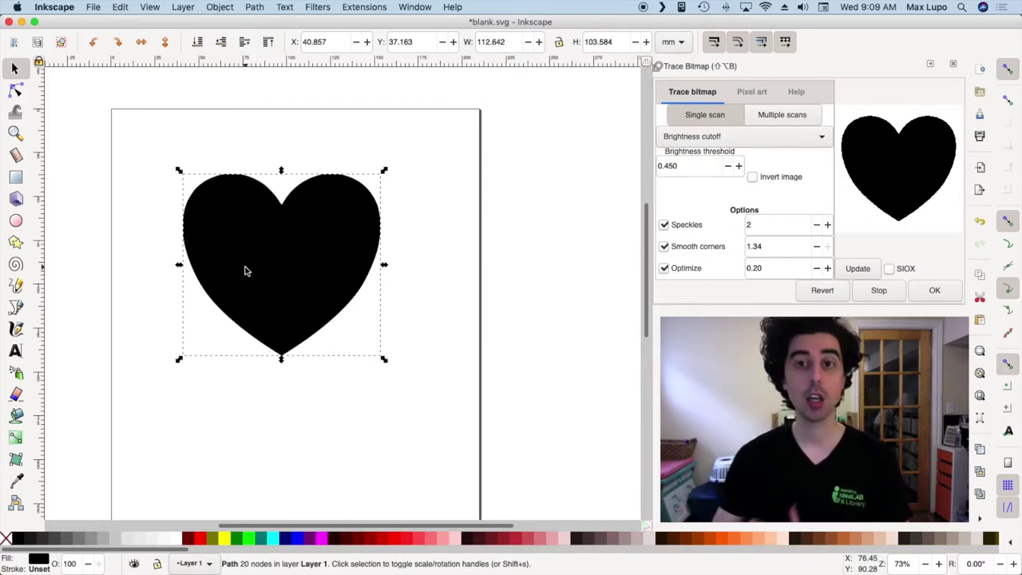
Switch the object measurement units to inches and lock the heart's width-to-height ratio.
click(671, 43)
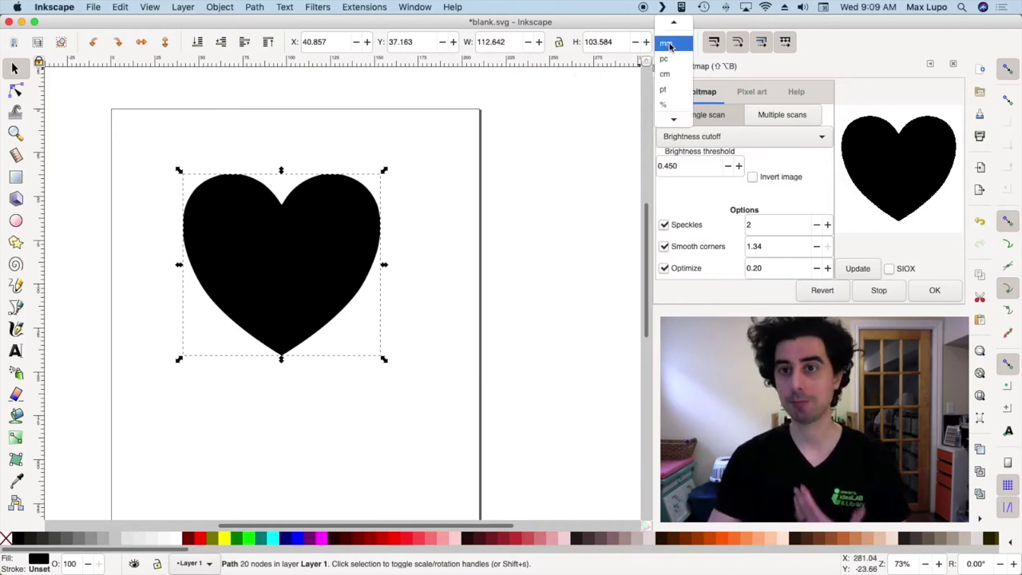
scroll(667, 48, up, 1)
click(551, 127)
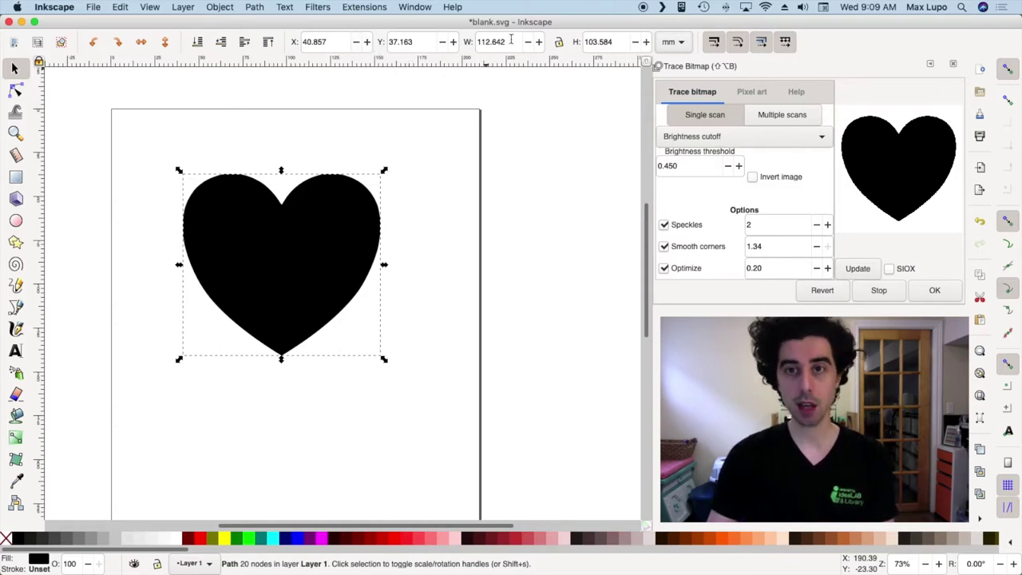
click(671, 44)
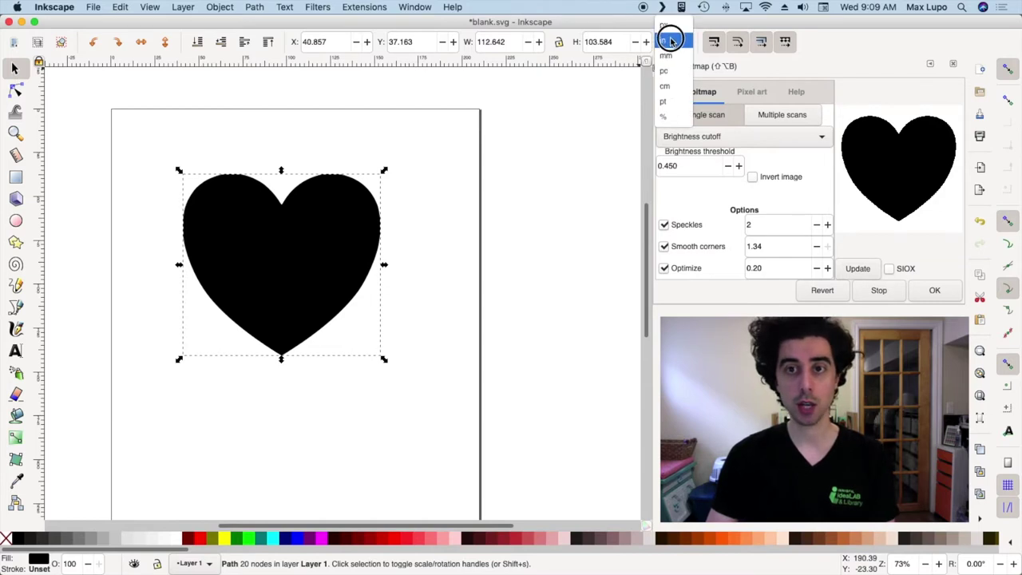
click(670, 31)
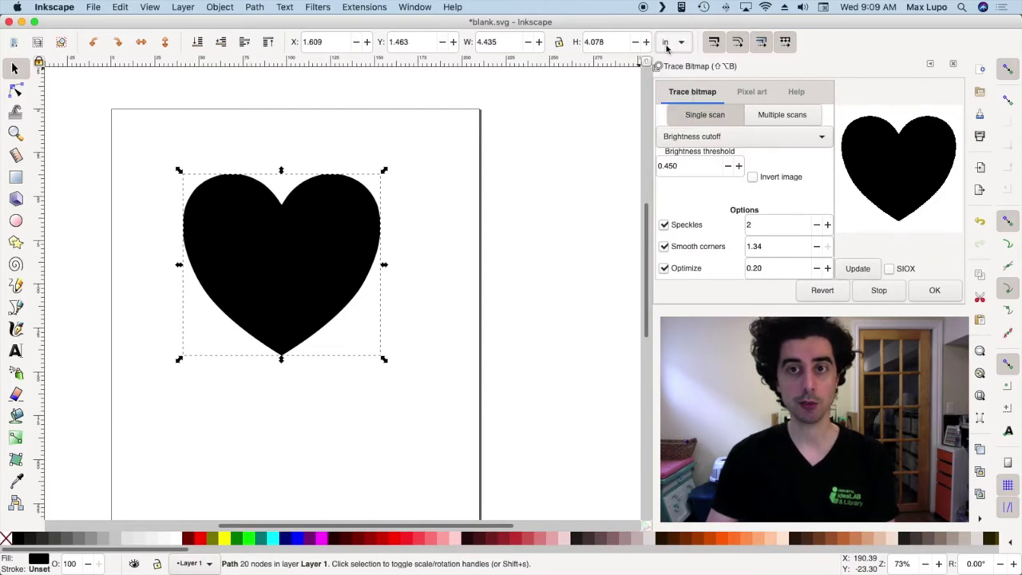
click(558, 43)
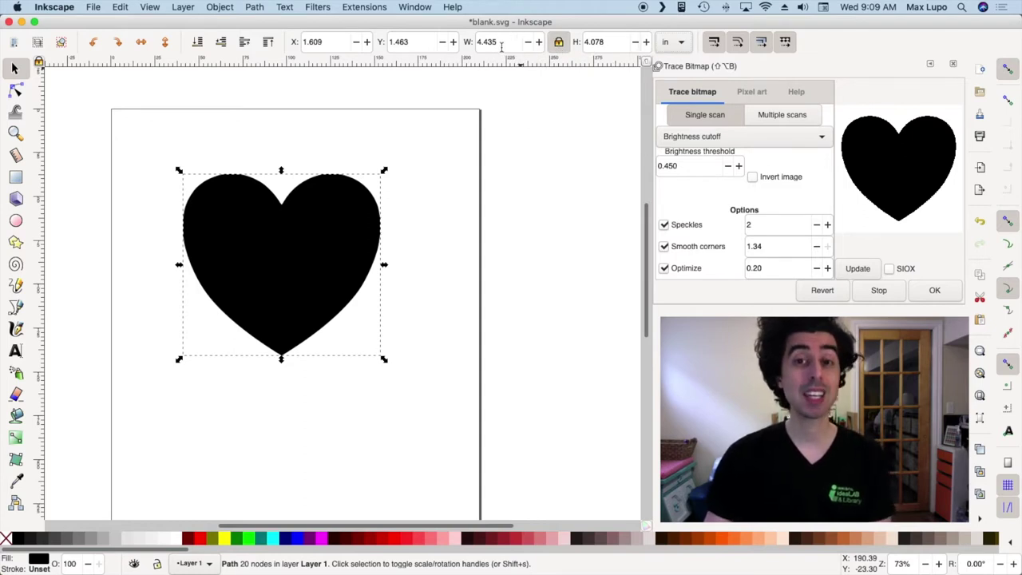
Squash the heart vertically to a height of about 2 in, and undo that change.
drag(281, 172, 285, 268)
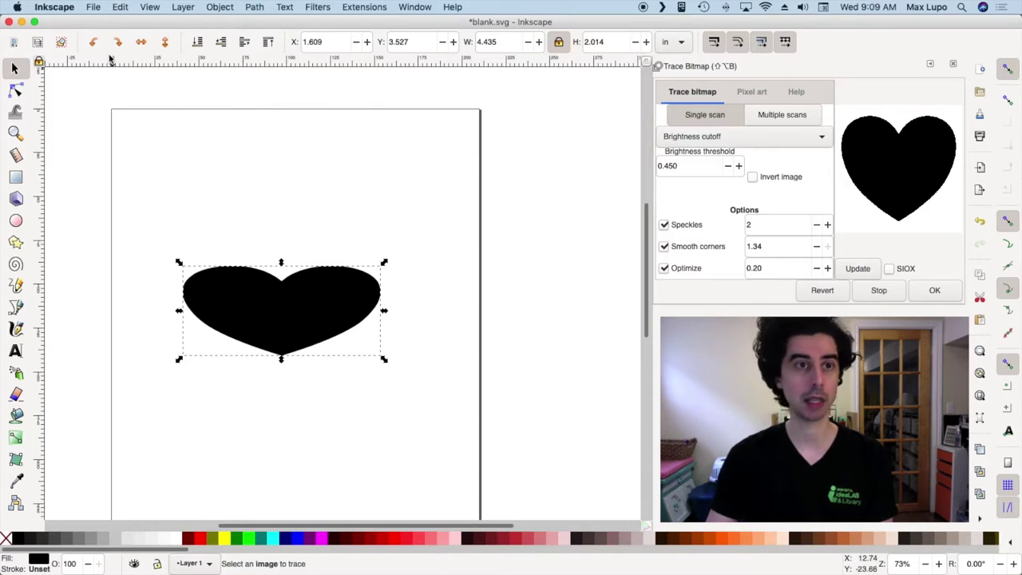
key(ctrl+z)
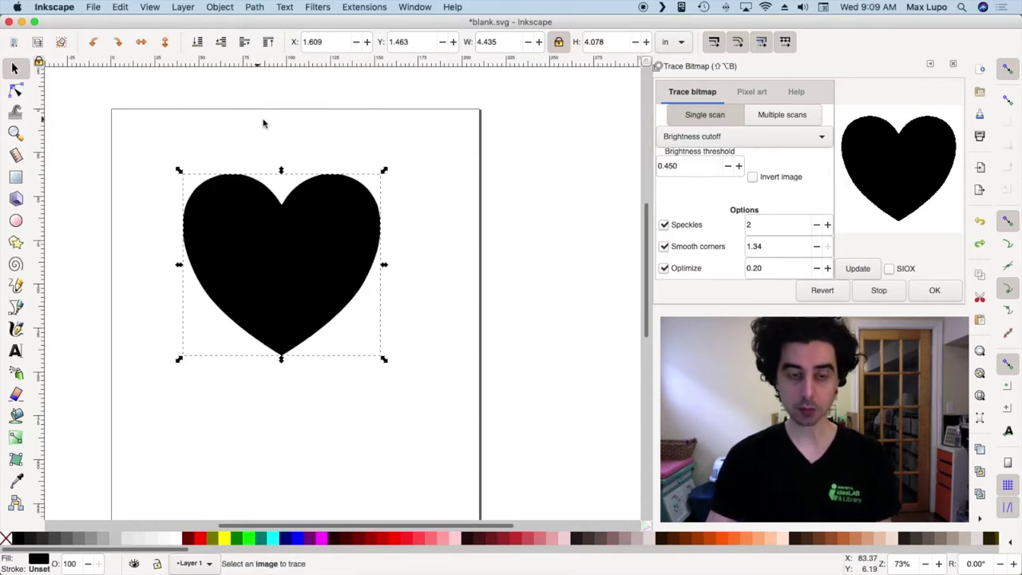
Resize the heart proportionally to a height of 3 in and move it toward the page's horizontal centre.
triple_click(501, 42)
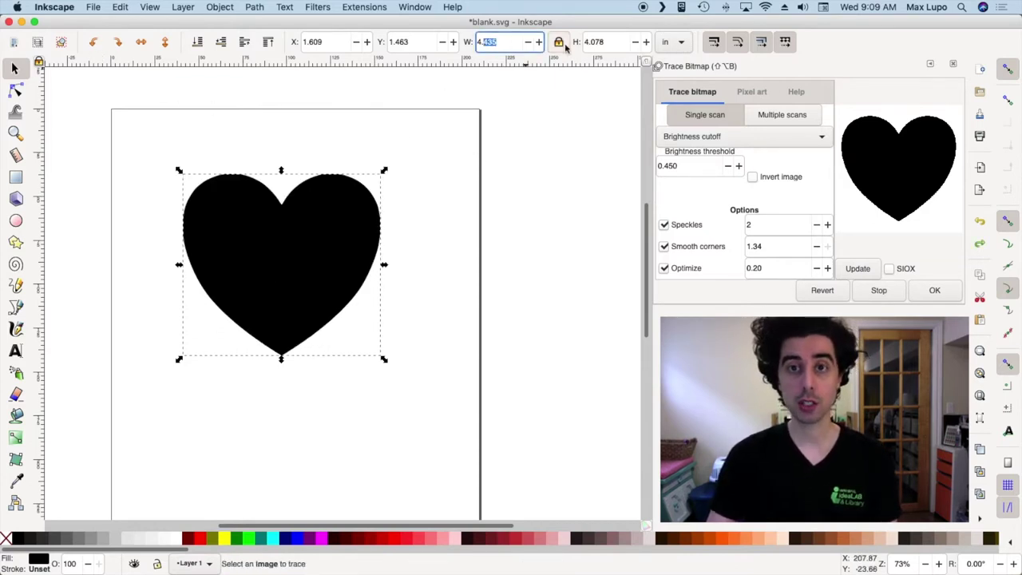
triple_click(597, 42)
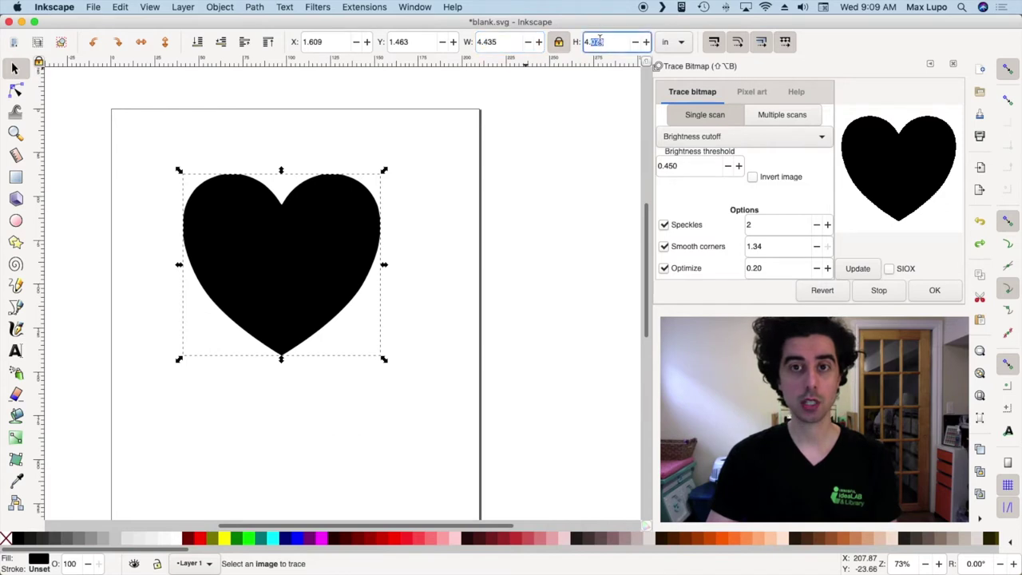
triple_click(515, 43)
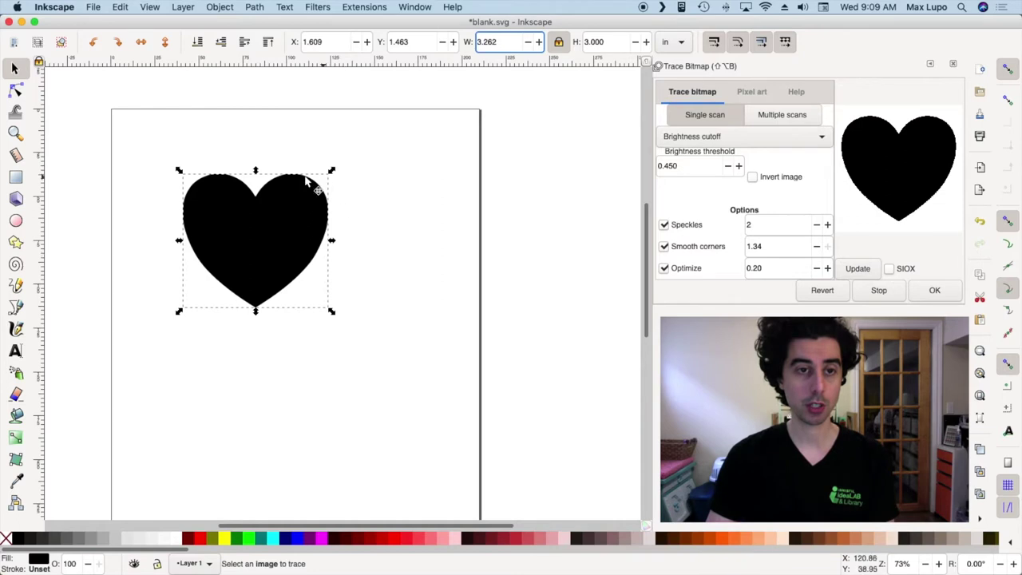
drag(253, 240, 304, 244)
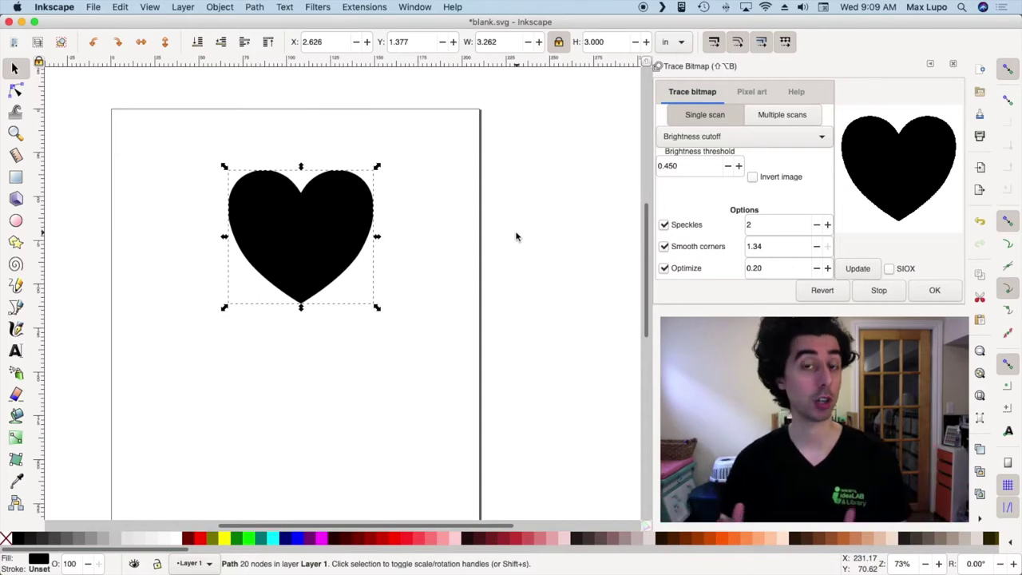
Switch the object measurement units to millimetres and nudge the heart slightly down and to the left.
click(671, 42)
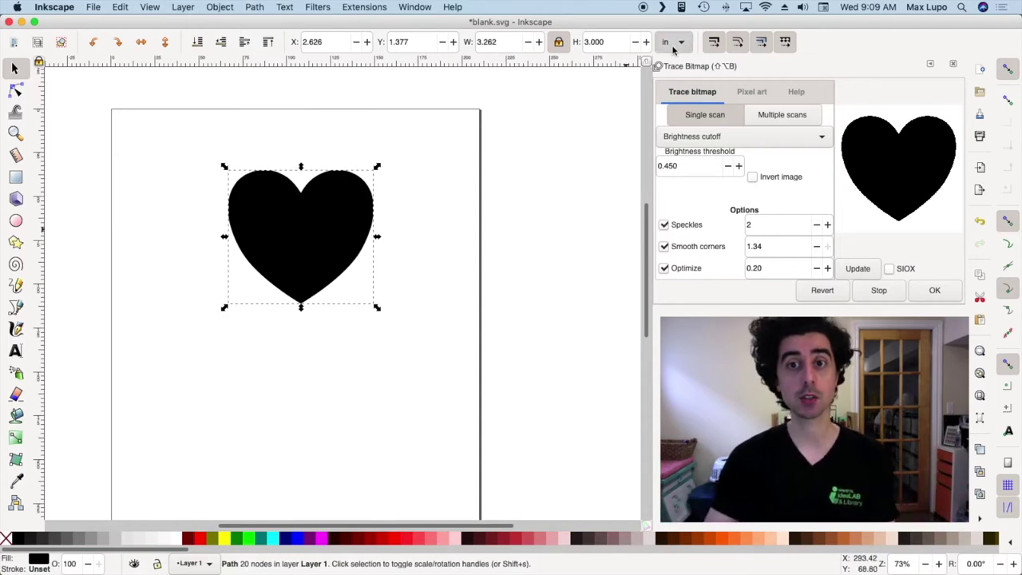
click(678, 60)
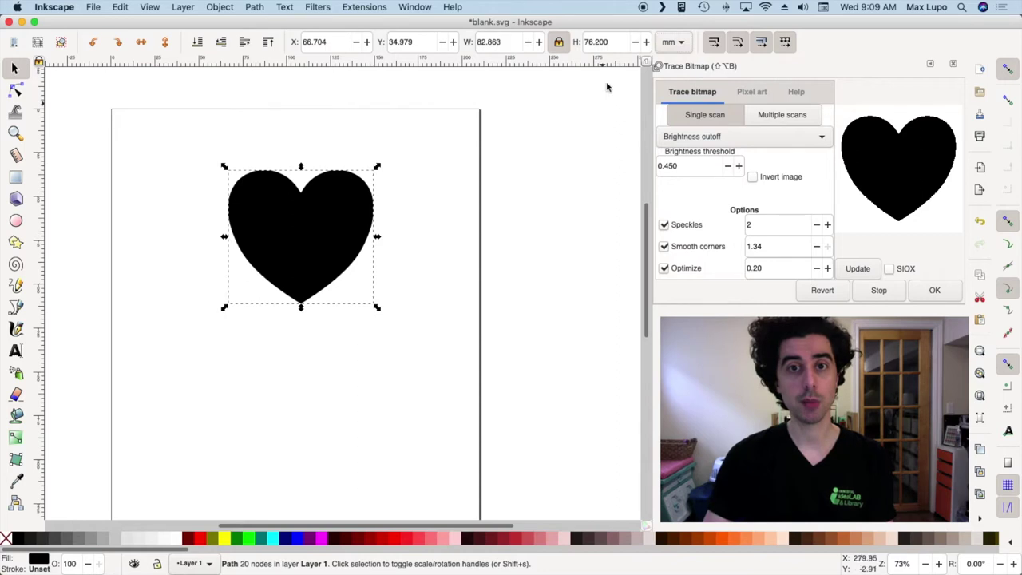
mouse_move(293, 227)
mouse_down()
mouse_move(314, 235)
mouse_move(299, 225)
mouse_move(293, 234)
mouse_up()
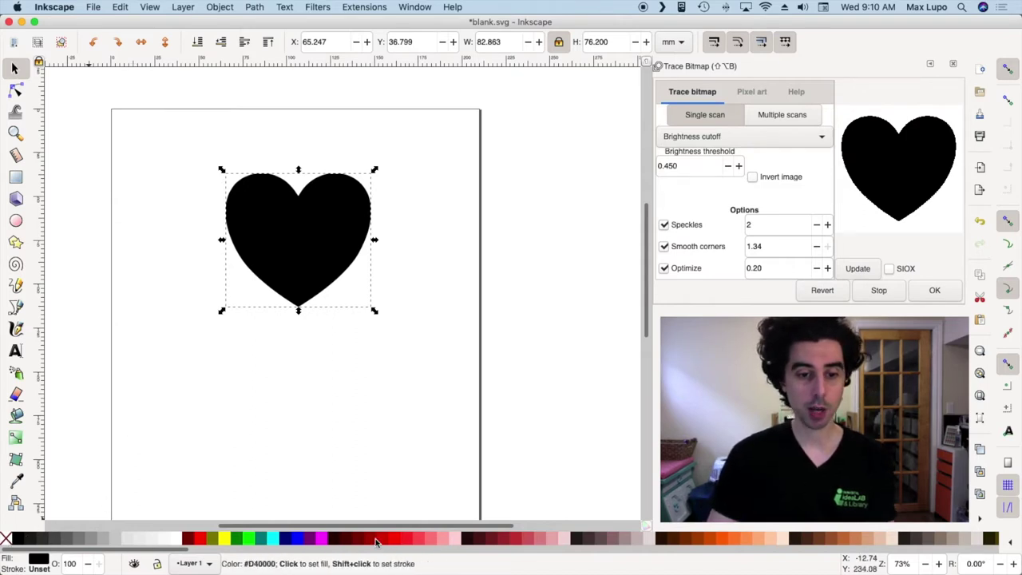
Give the heart a black stroke and remove its fill.
right_click(15, 541)
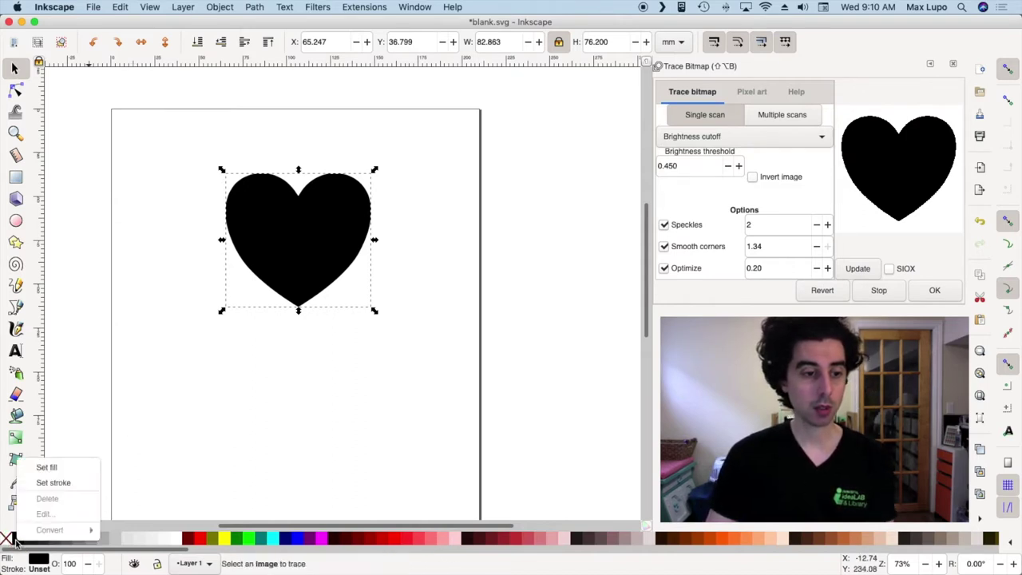
click(69, 483)
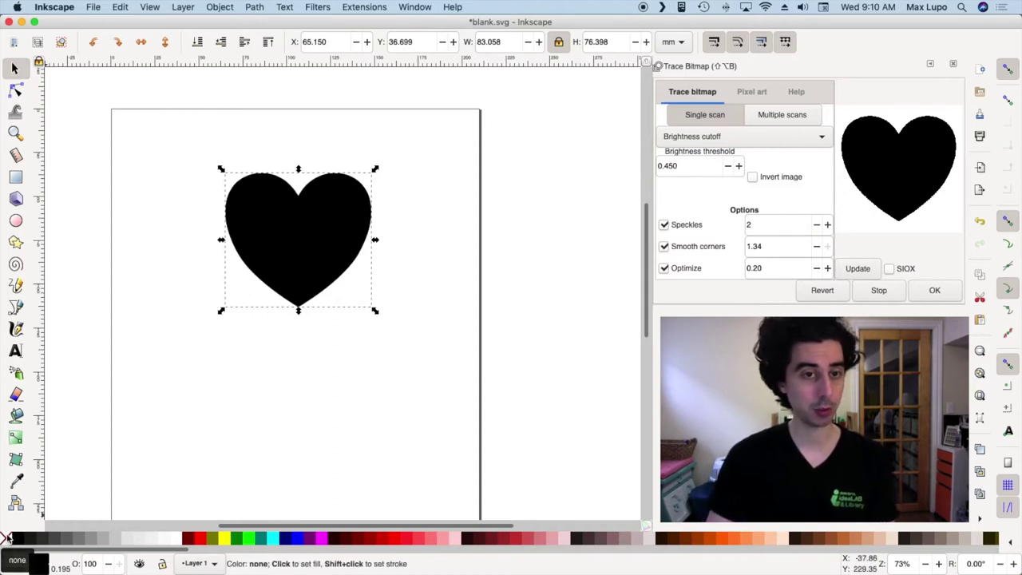
click(7, 539)
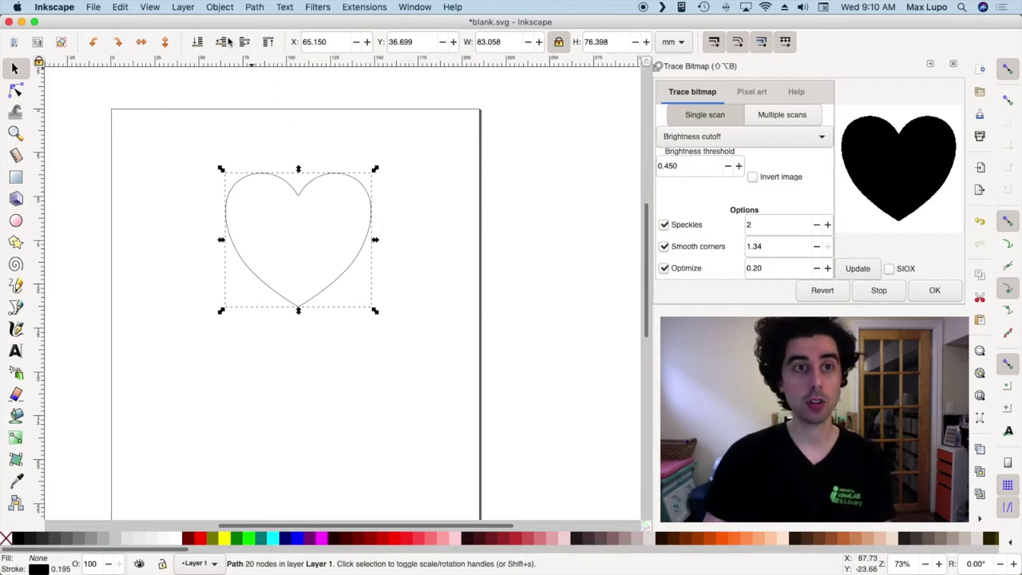
Open the Fill and Stroke settings and set the heart's stroke width to 3.5 mm.
click(225, 8)
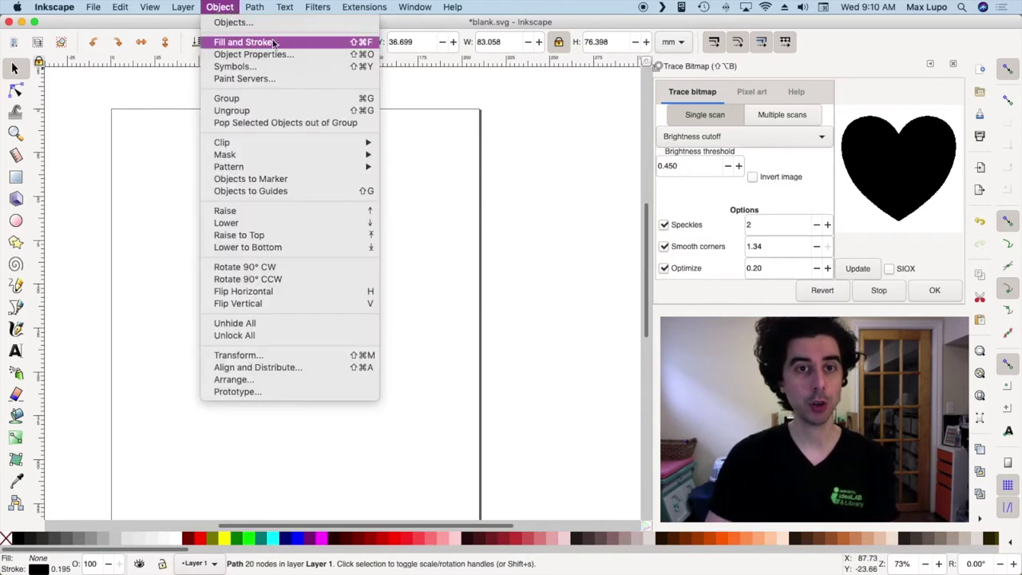
click(310, 43)
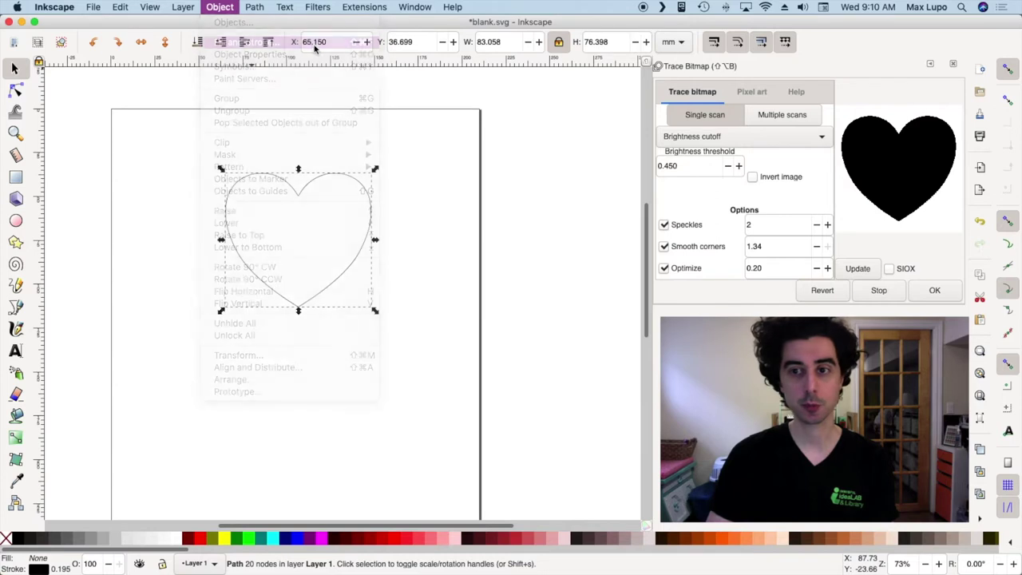
scroll(791, 312, down, 2)
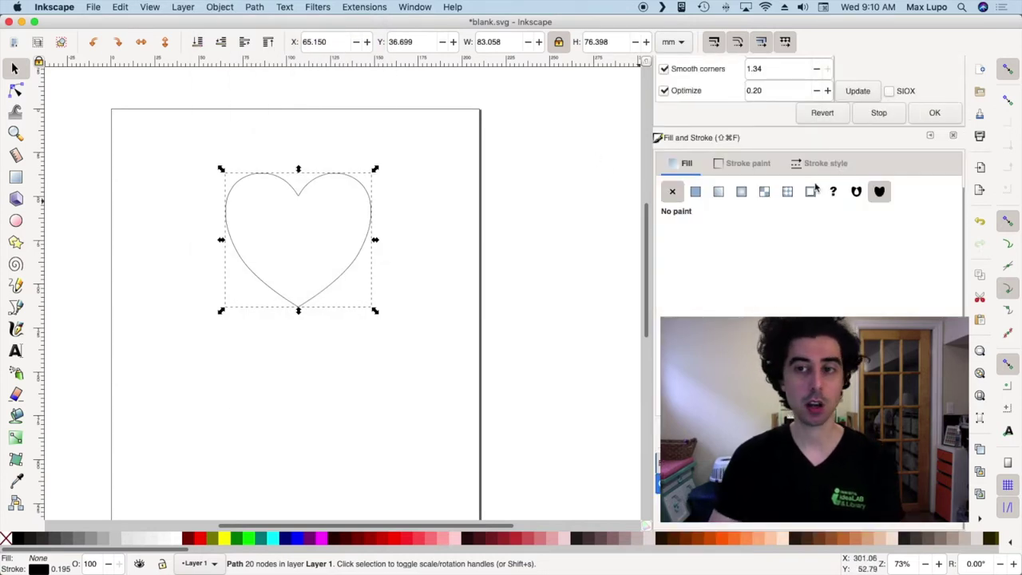
click(820, 164)
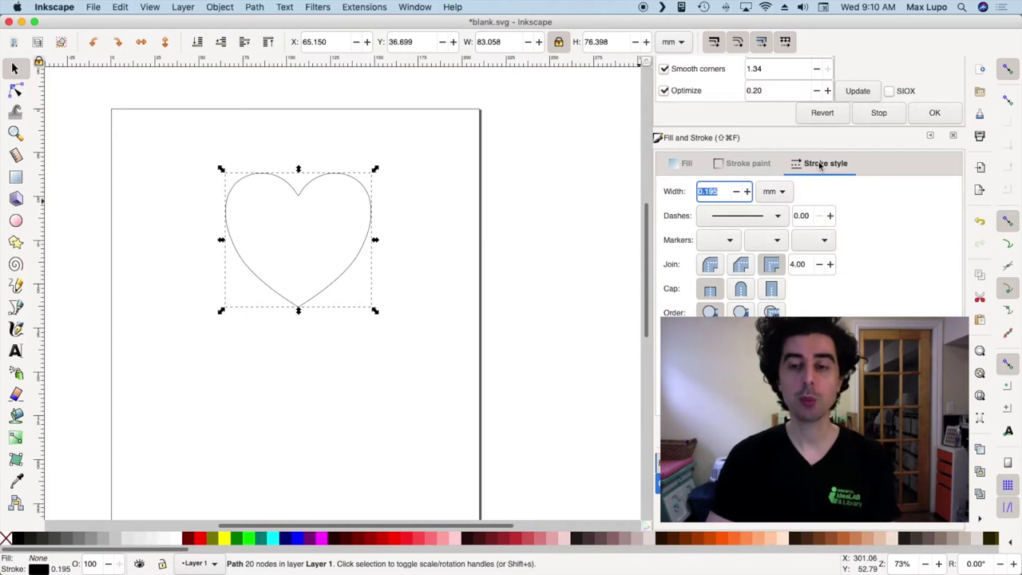
click(753, 165)
mouse_move(741, 255)
mouse_down()
mouse_move(849, 255)
mouse_move(653, 252)
mouse_up()
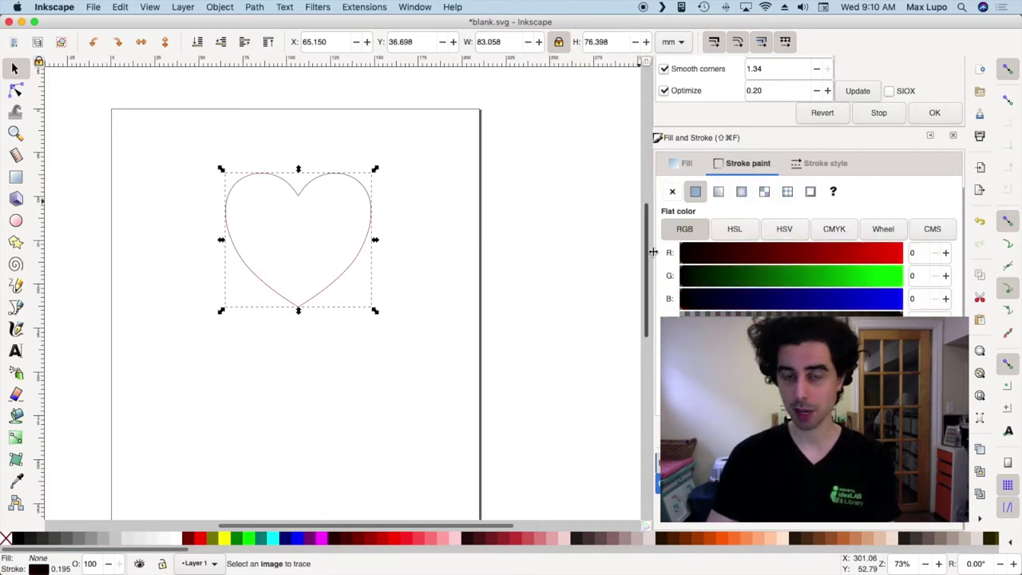
click(812, 165)
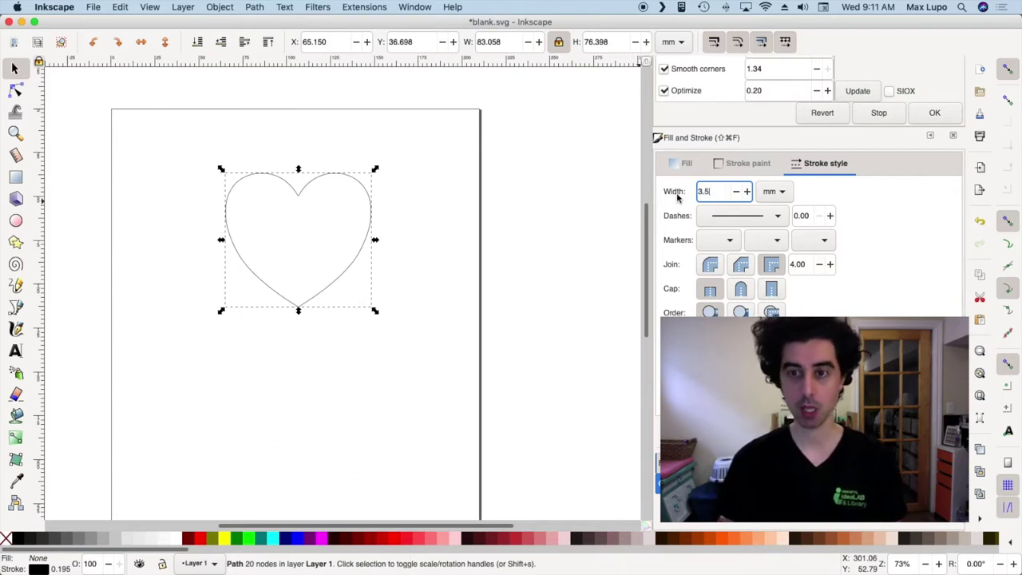
key(Return)
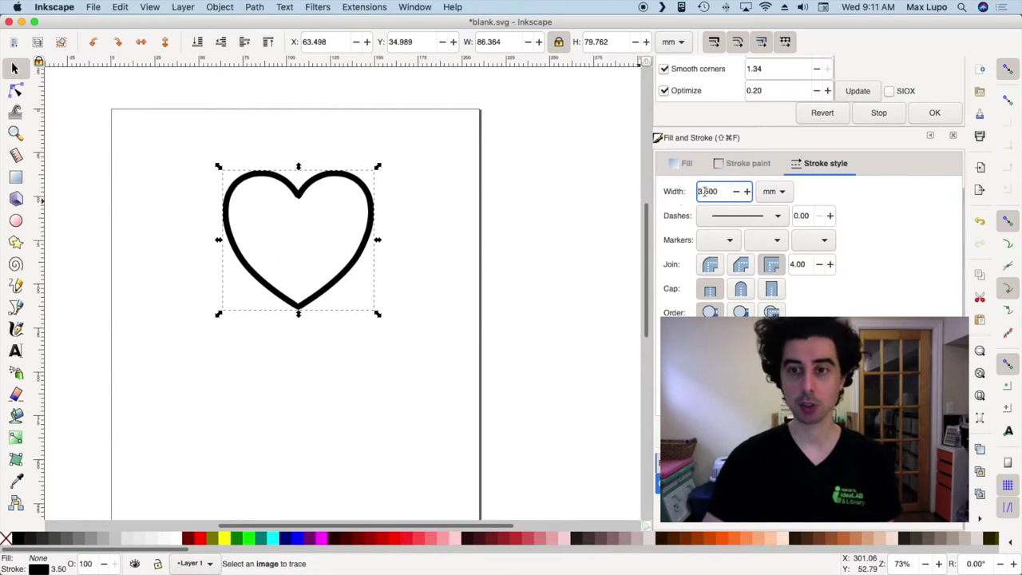
Reduce the heart's stroke width to 2.5 mm.
double_click(710, 193)
text(2.5)
key(Return)
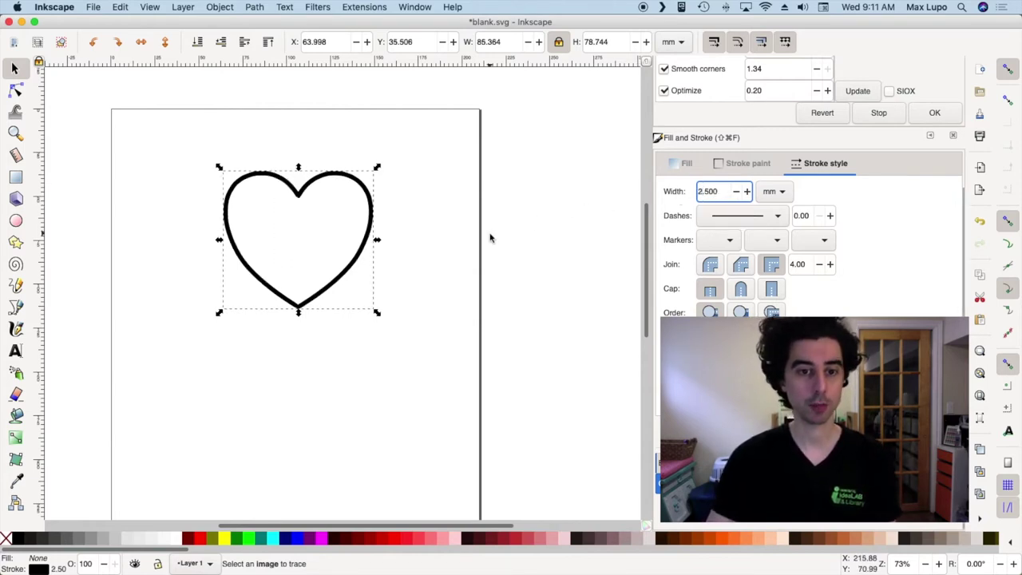
click(308, 184)
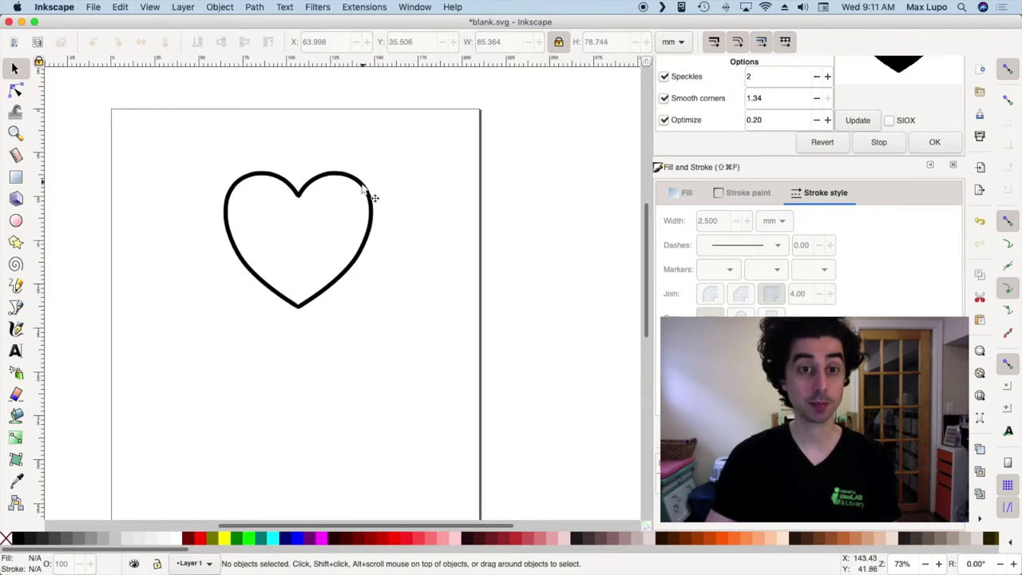
Move the heart toward the page's right edge, duplicate it, and arrange the two outlines side by side.
mouse_move(369, 182)
mouse_down()
mouse_move(402, 178)
mouse_move(445, 194)
mouse_up()
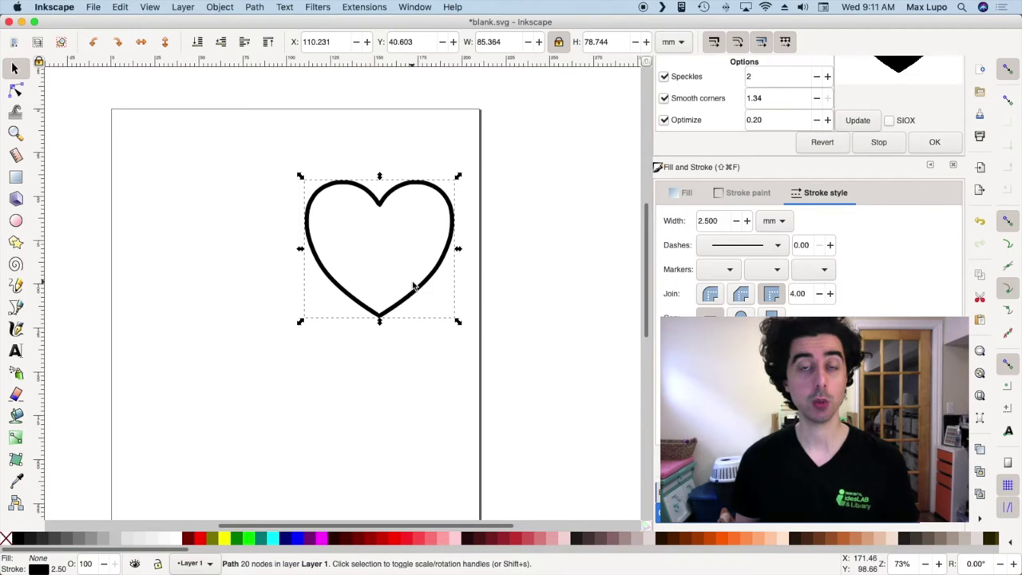
right_click(420, 190)
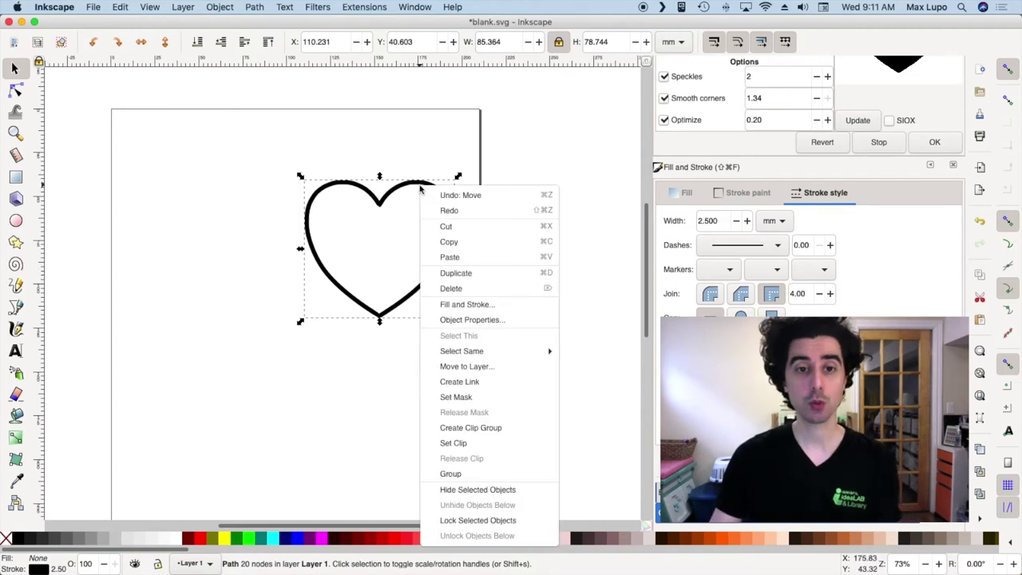
click(492, 276)
drag(450, 201, 269, 181)
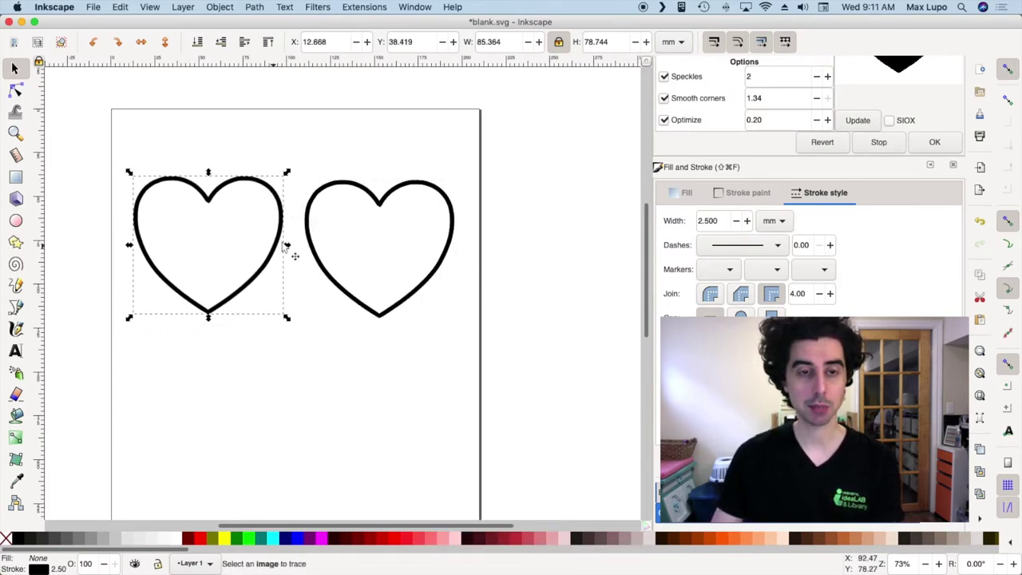
mouse_move(406, 190)
mouse_down()
mouse_move(402, 181)
mouse_move(394, 192)
mouse_up()
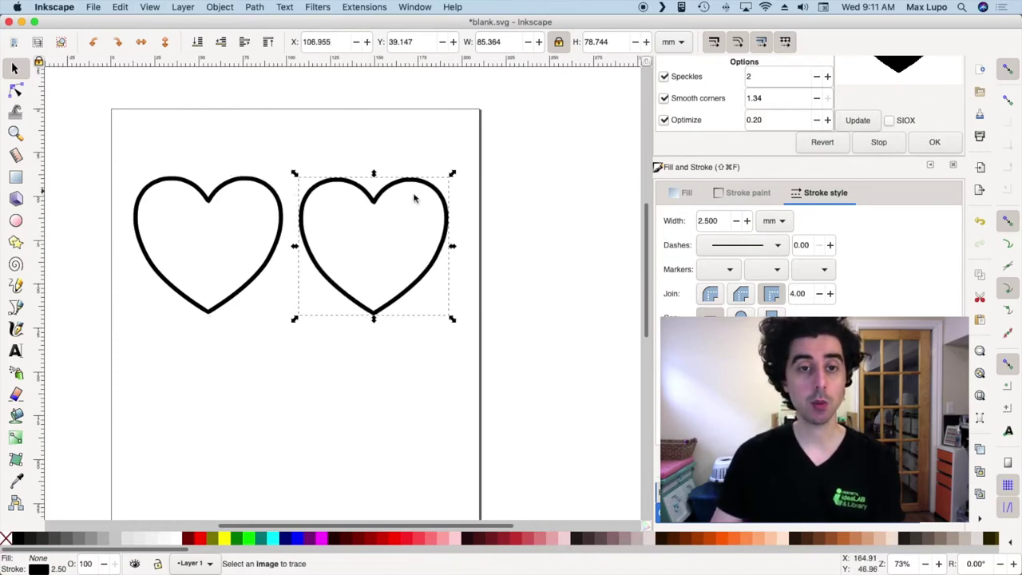
Set the right heart's stroke width to 5 mm.
double_click(718, 221)
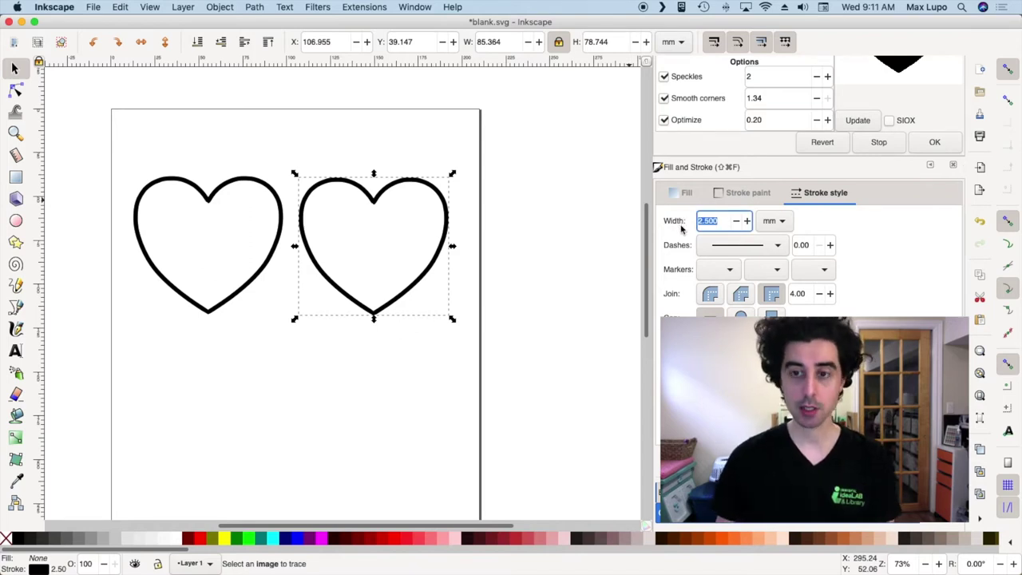
text(5)
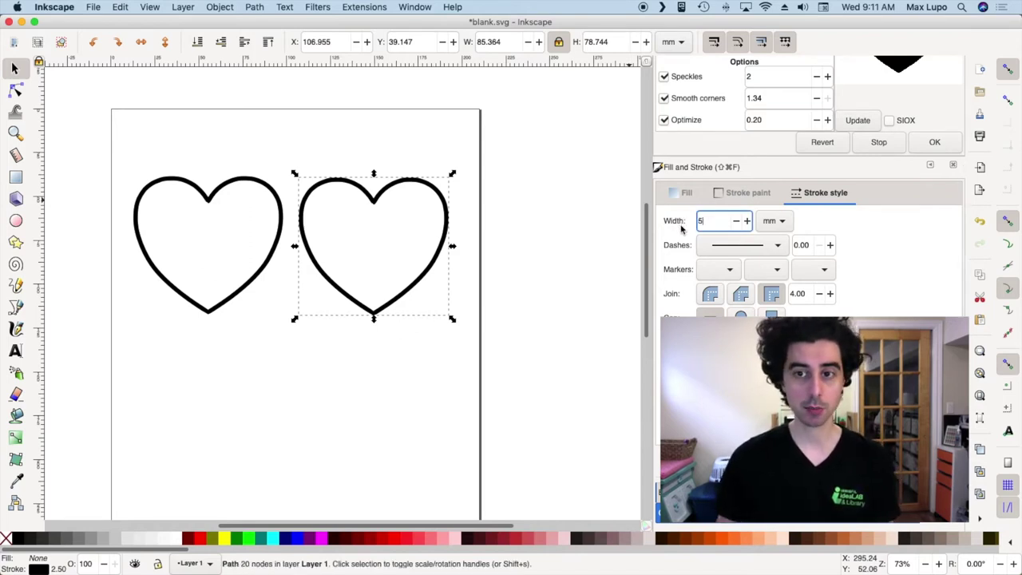
click(471, 259)
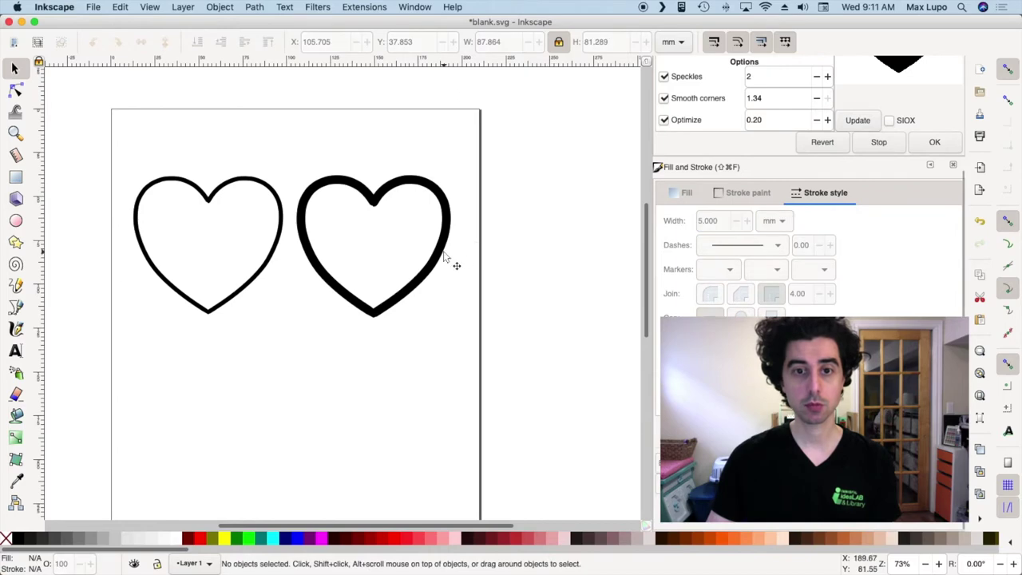
Thicken the right heart's stroke to 10 mm.
click(445, 256)
drag(723, 221, 671, 217)
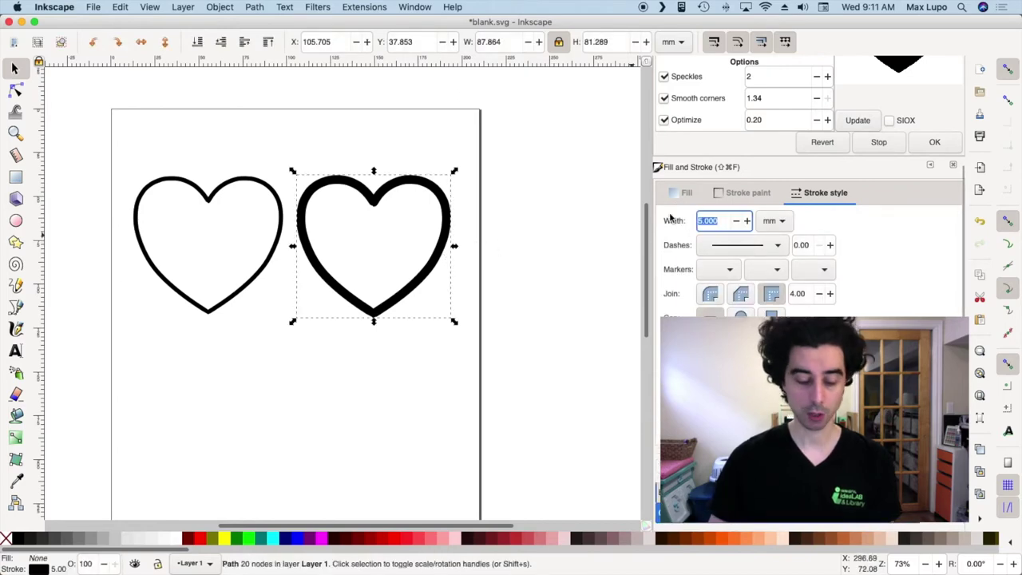
text(1)
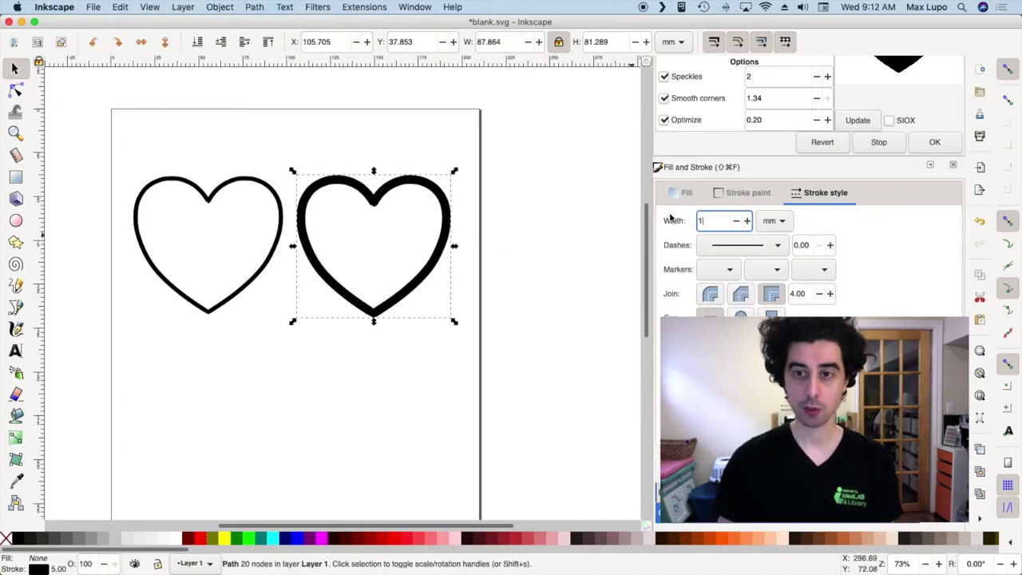
text(0)
key(Return)
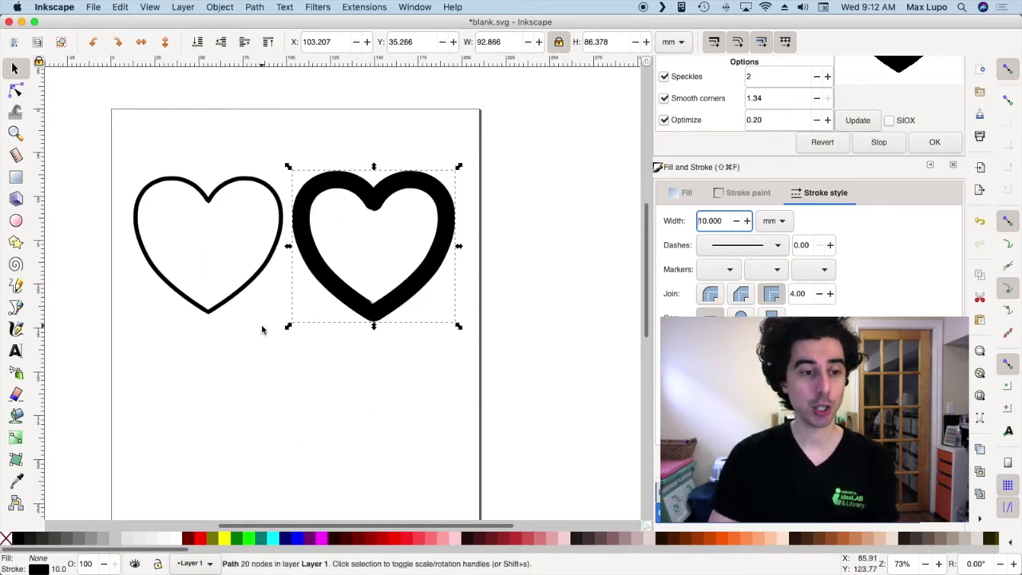
Recolour the left heart's stroke red and leave the shape without a fill.
click(197, 309)
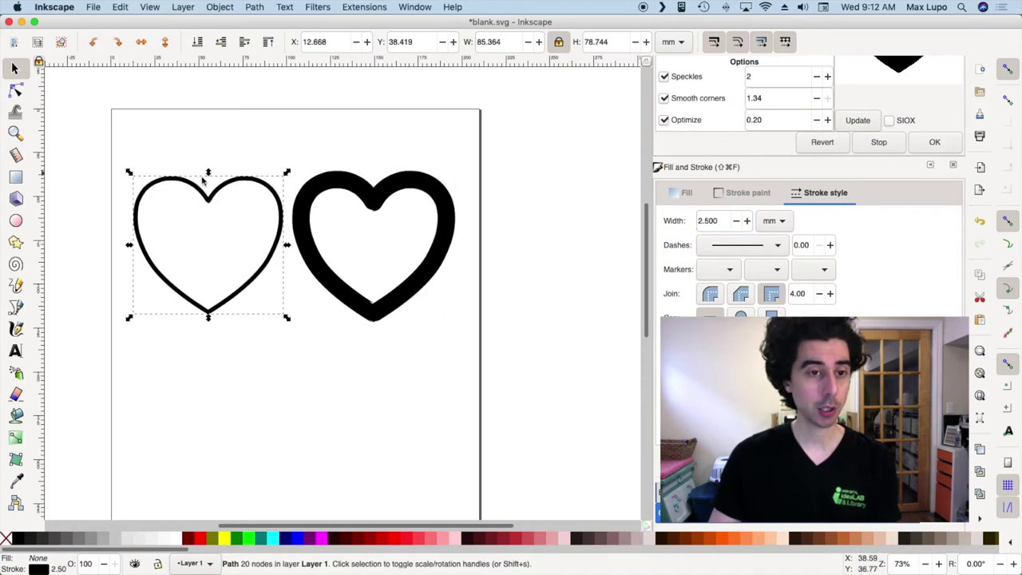
click(201, 539)
right_click(200, 540)
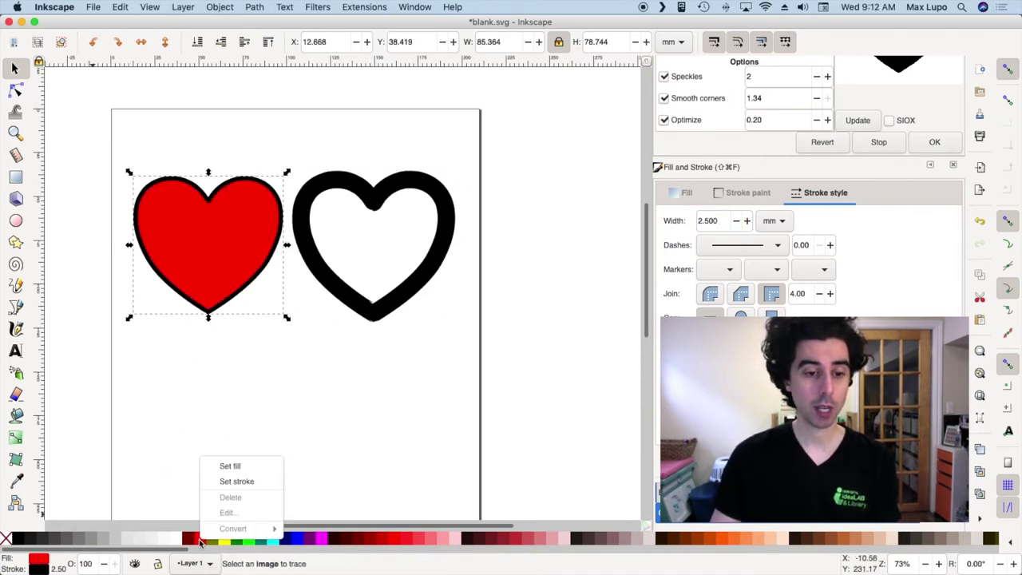
click(237, 481)
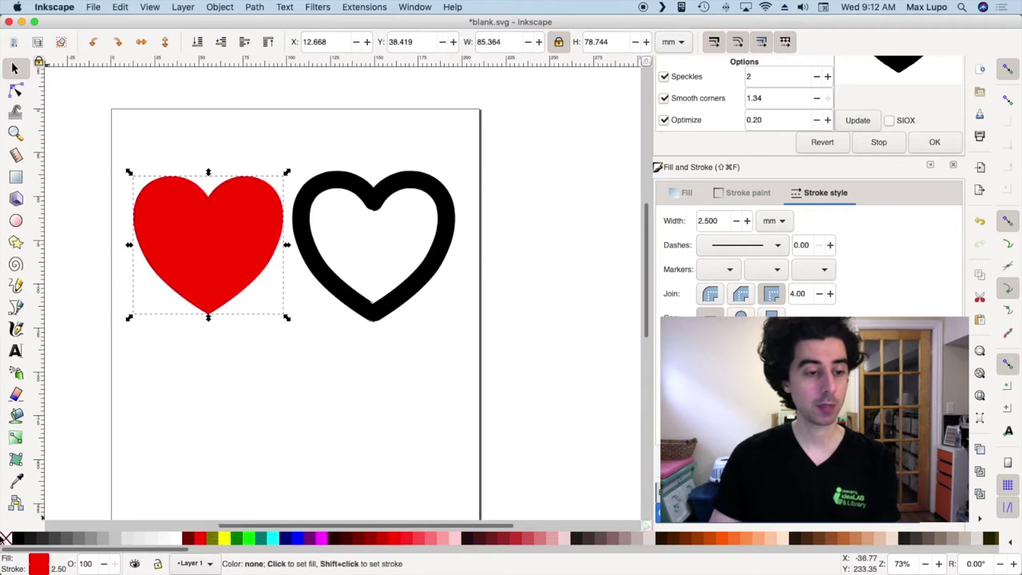
click(7, 537)
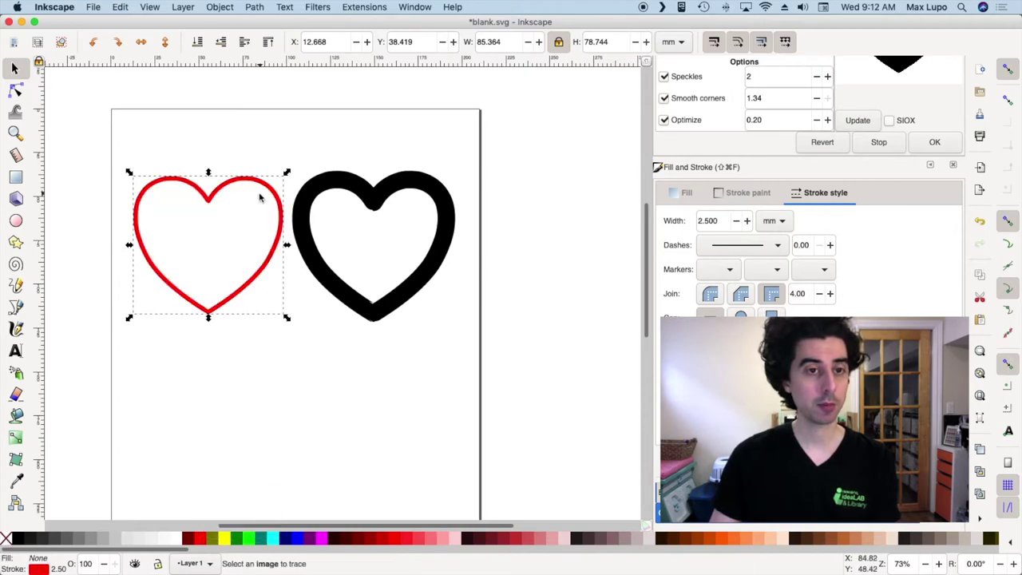
Overlay the red heart on the thick black heart and return it to the page's left side.
drag(245, 178, 413, 185)
click(206, 336)
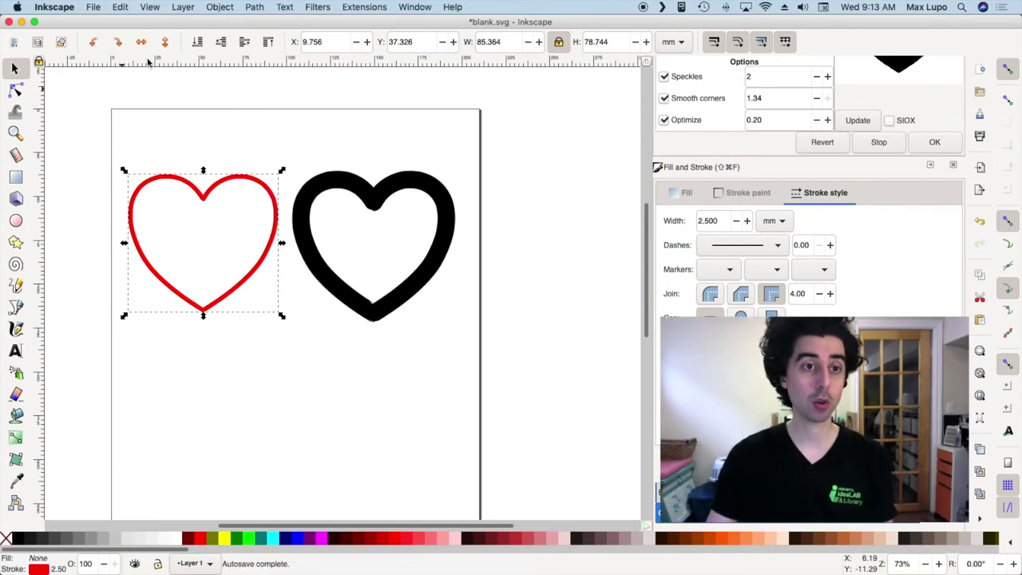
Convert the left red heart's stroke to a path and display its nodes.
click(254, 8)
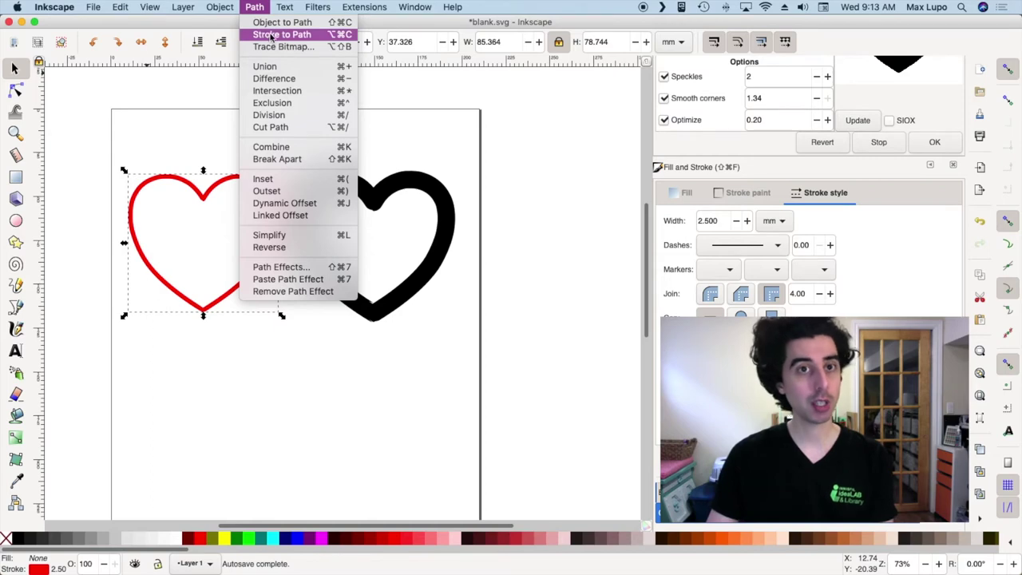
click(311, 36)
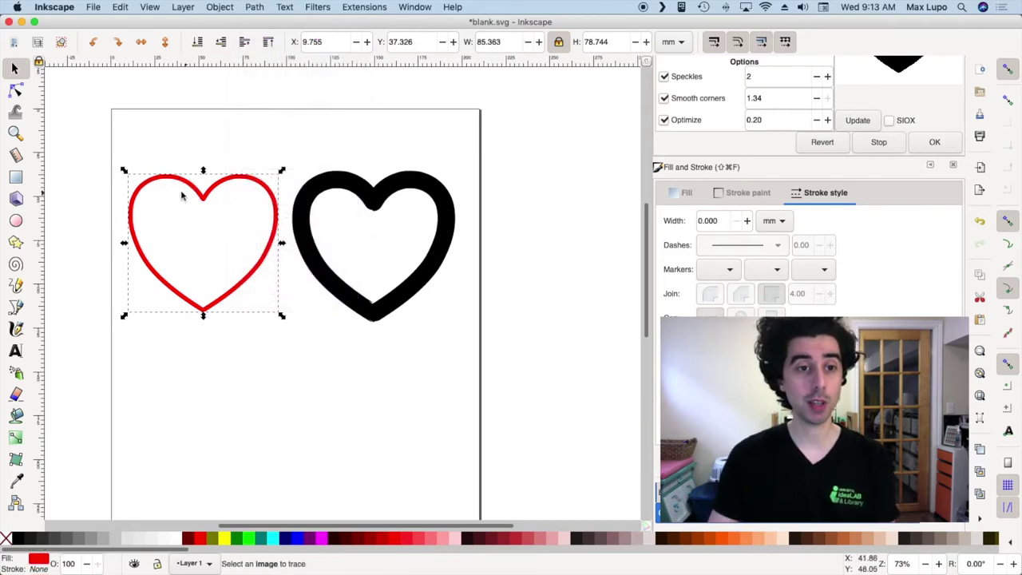
key(n)
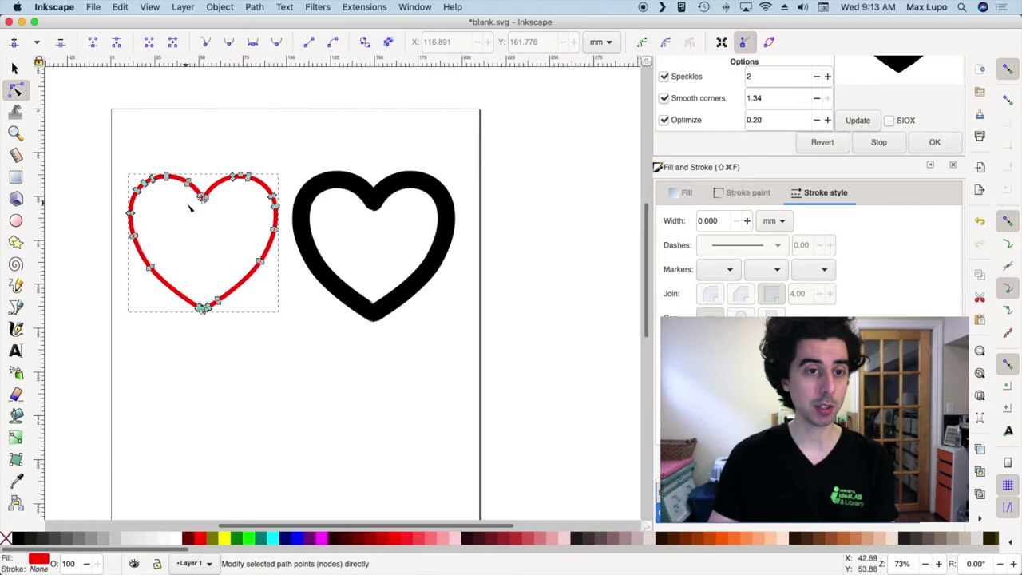
Compare the nodes of the converted red heart with those of the thick black heart.
scroll(190, 207, up, 5)
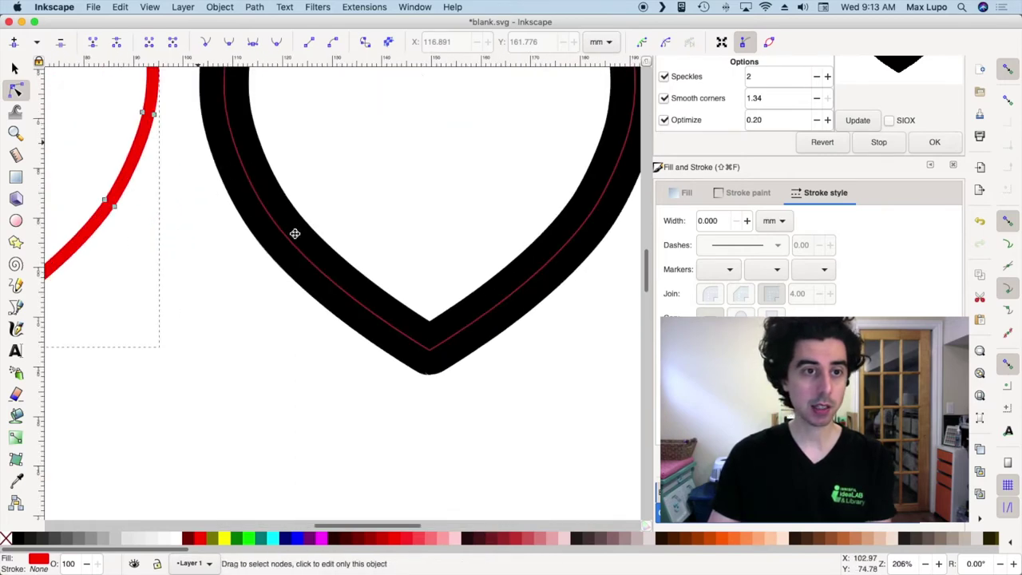
scroll(321, 345, up, 1)
scroll(204, 180, up, 3)
scroll(204, 180, left, 3)
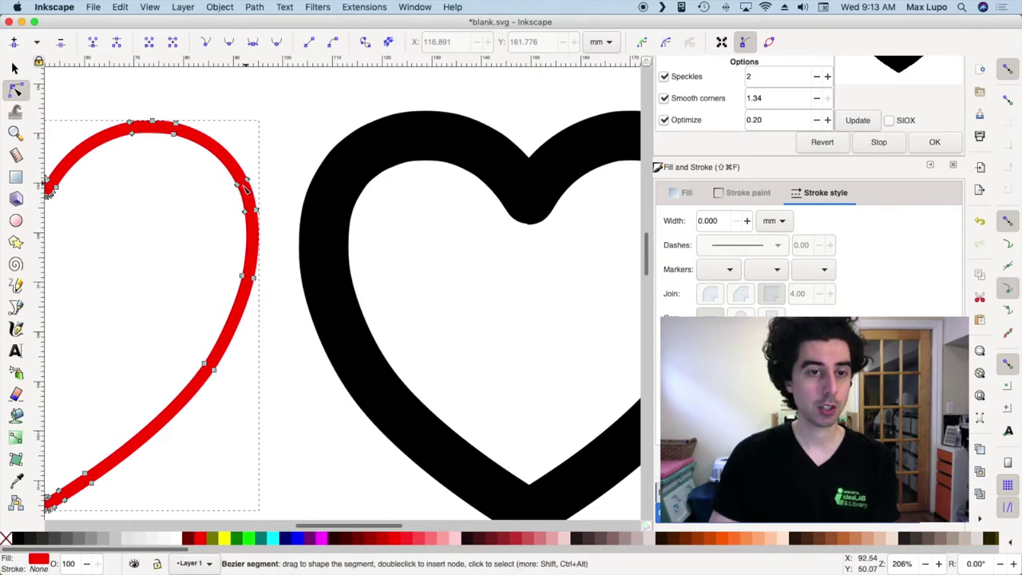
click(334, 185)
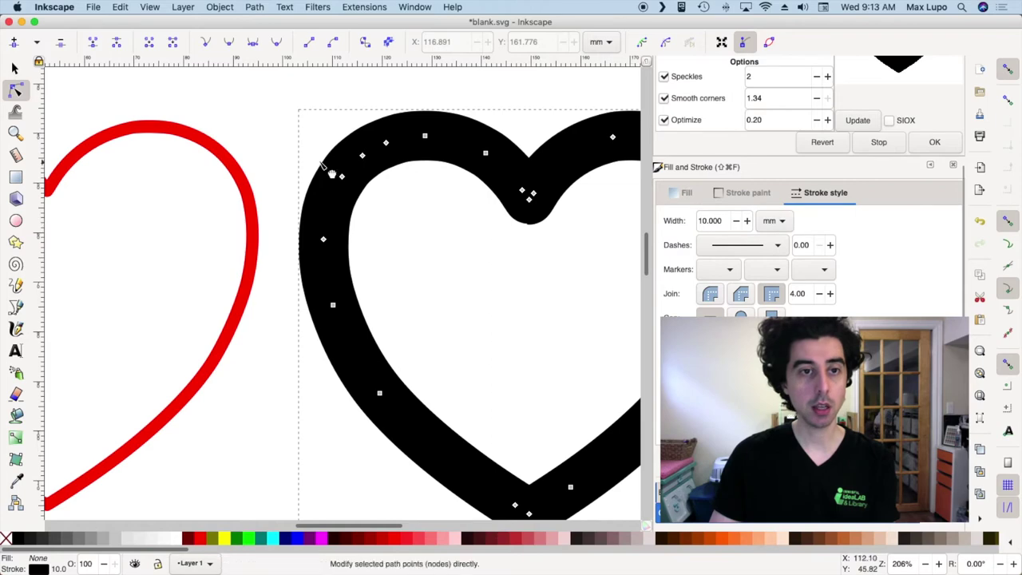
click(238, 166)
click(237, 166)
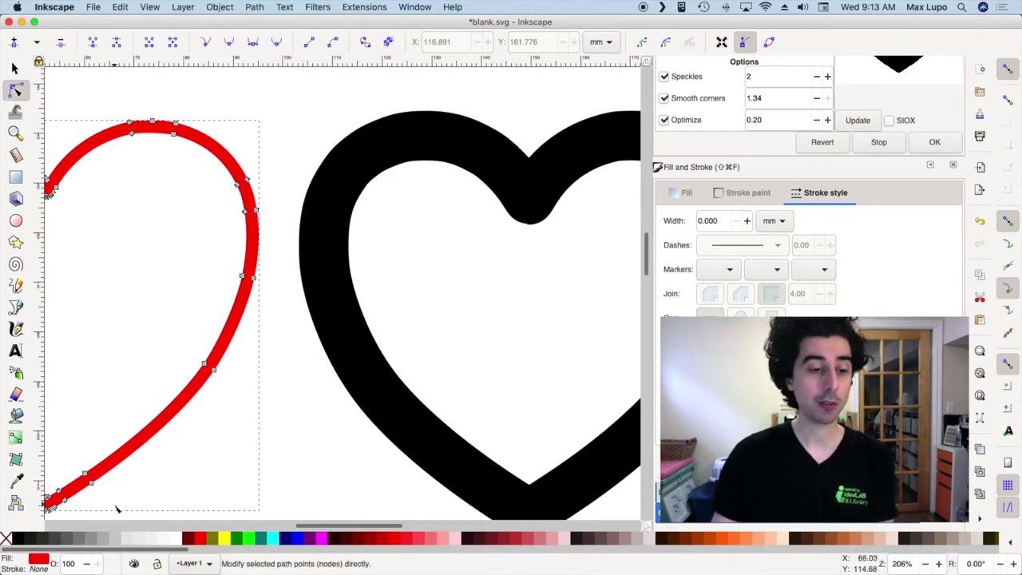
Give the red heart path a black stroke and thin it to 0.9 mm.
click(17, 540)
right_click(17, 540)
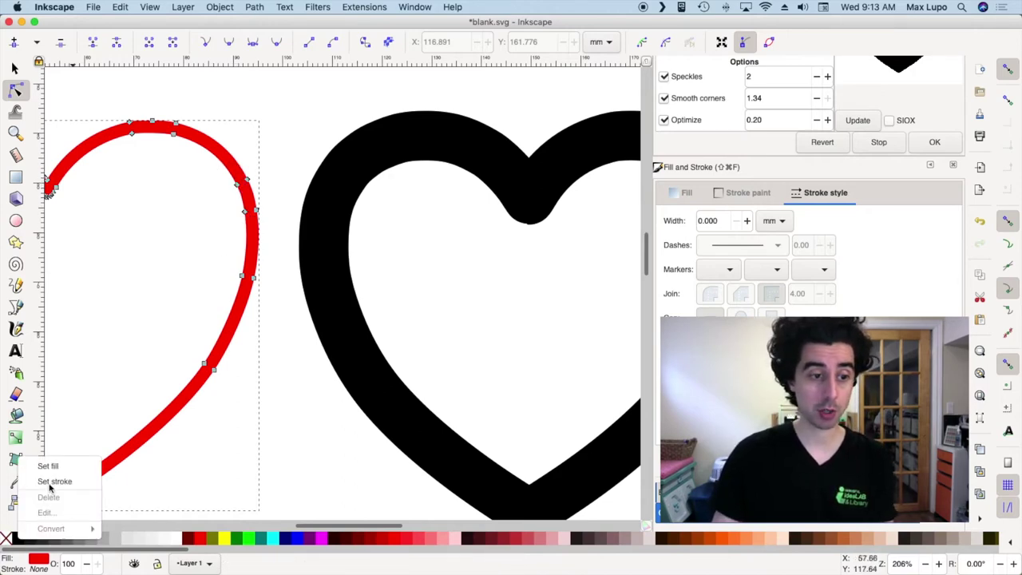
click(50, 484)
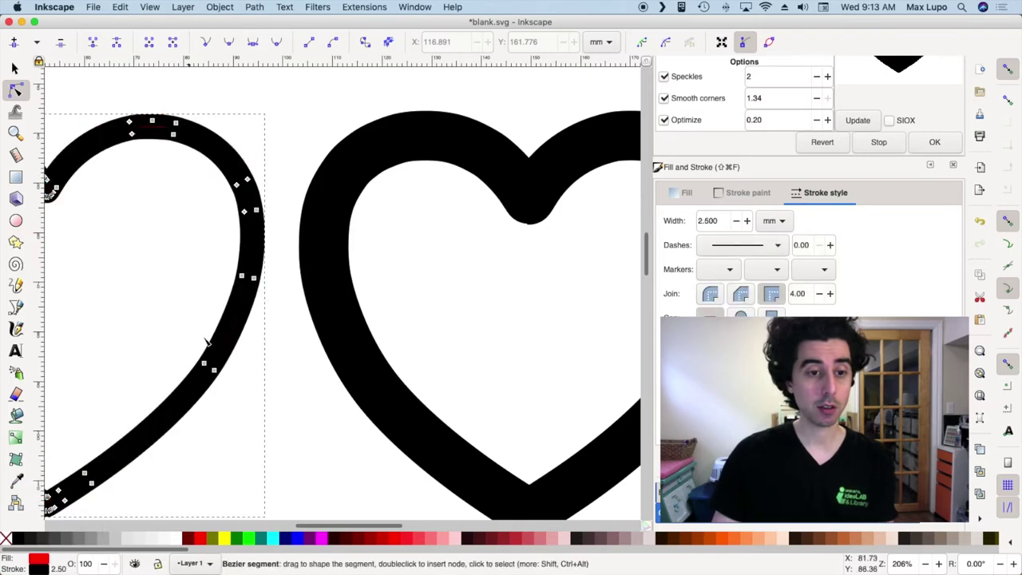
click(737, 222)
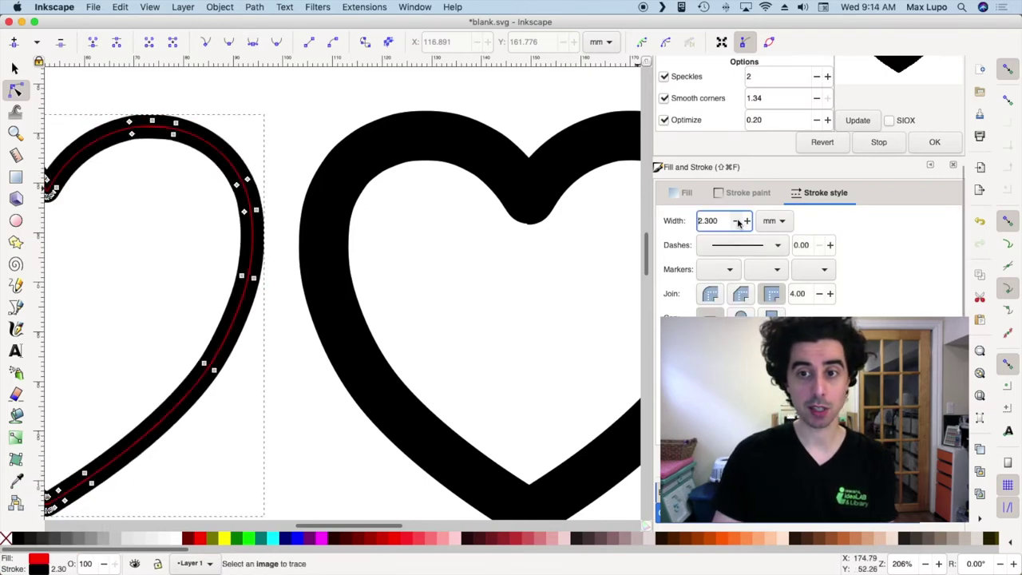
click(737, 221)
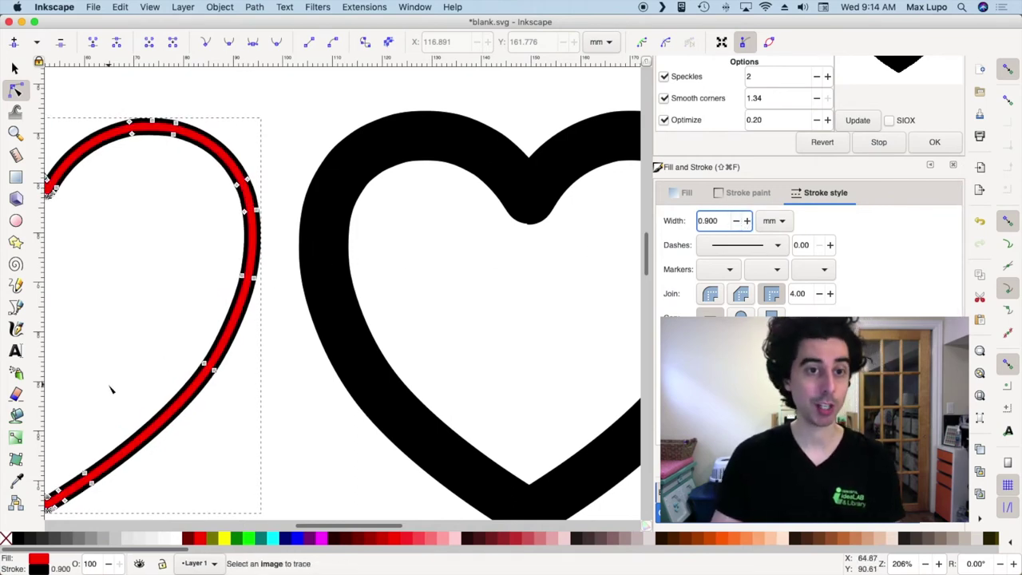
Remove the black stroke from the red heart path and deselect the heart.
right_click(9, 538)
click(37, 476)
click(15, 69)
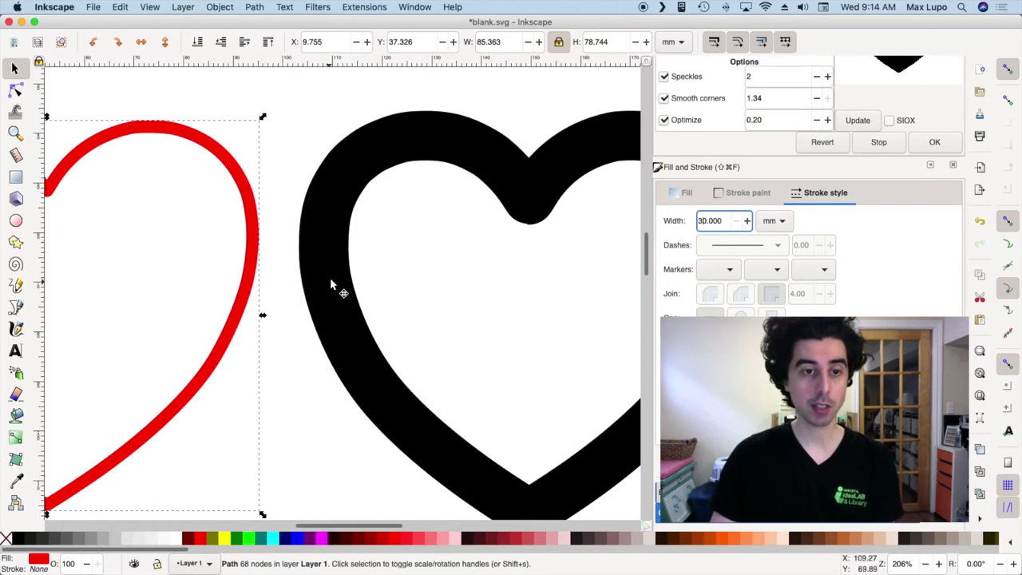
click(297, 342)
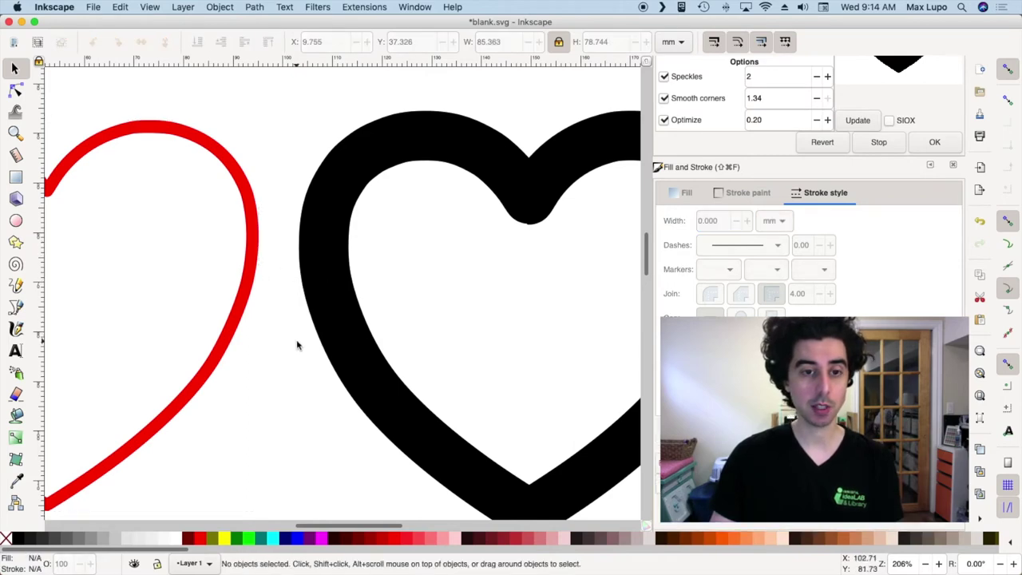
Convert the thick black heart's stroke to a path.
click(332, 303)
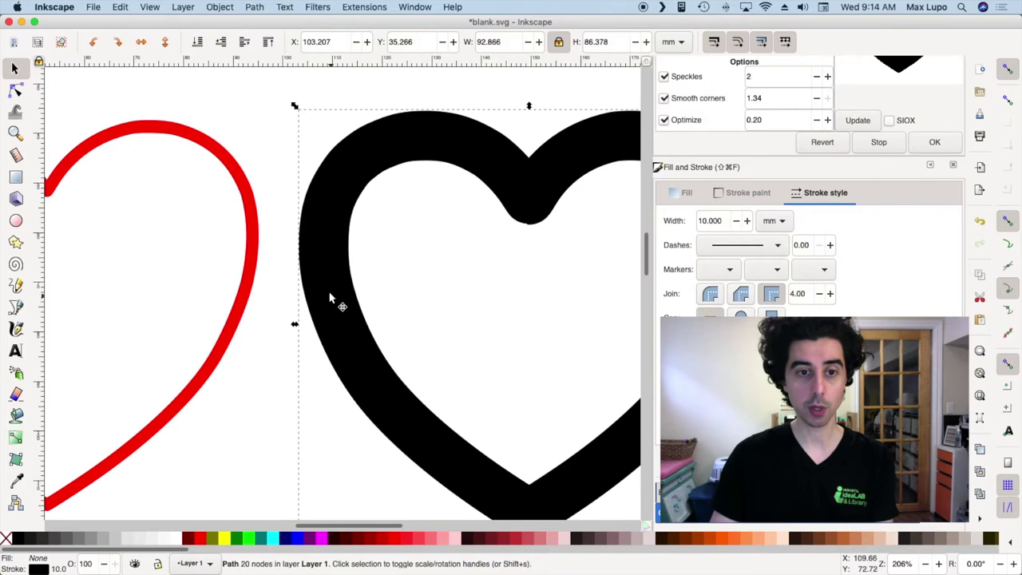
click(255, 8)
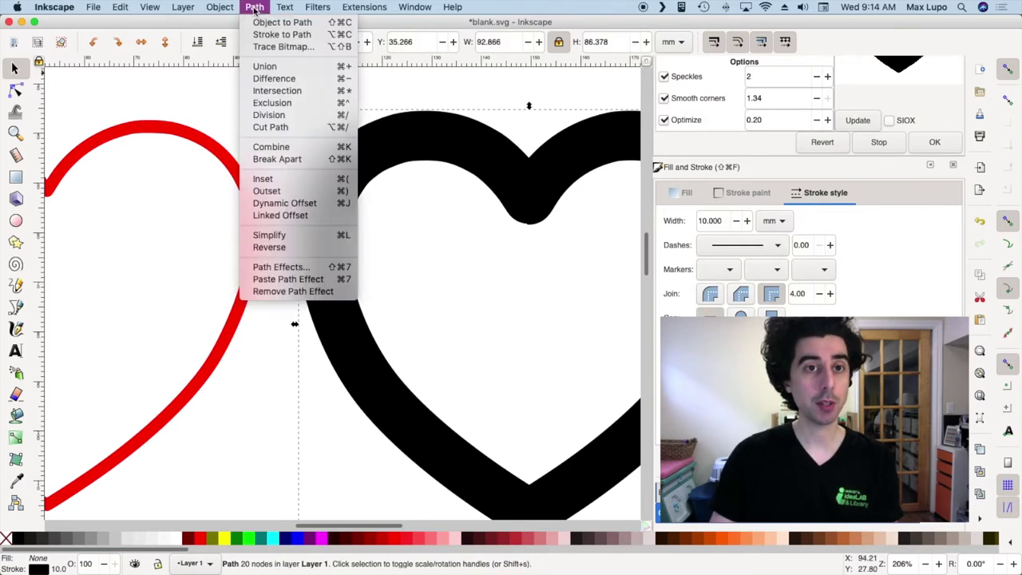
click(266, 36)
click(264, 121)
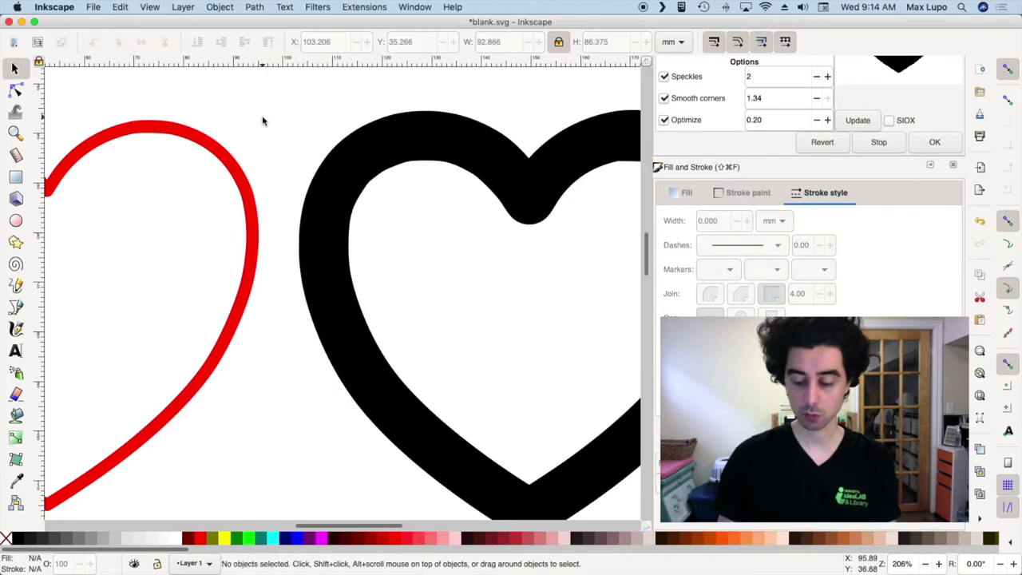
Examine the nodes along the inner and outer edges of the converted black heart.
key(minus)
key(minus)
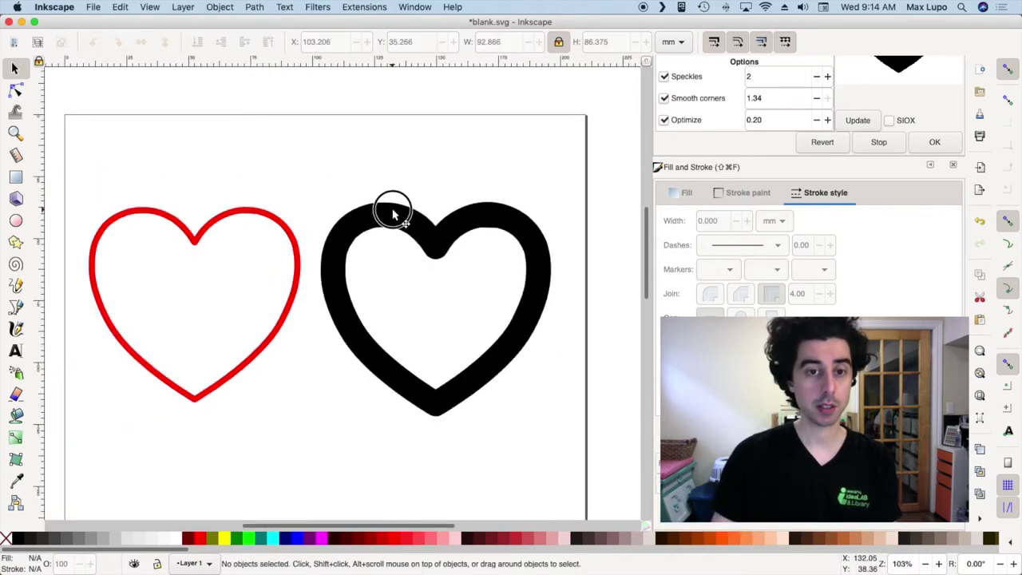
double_click(393, 214)
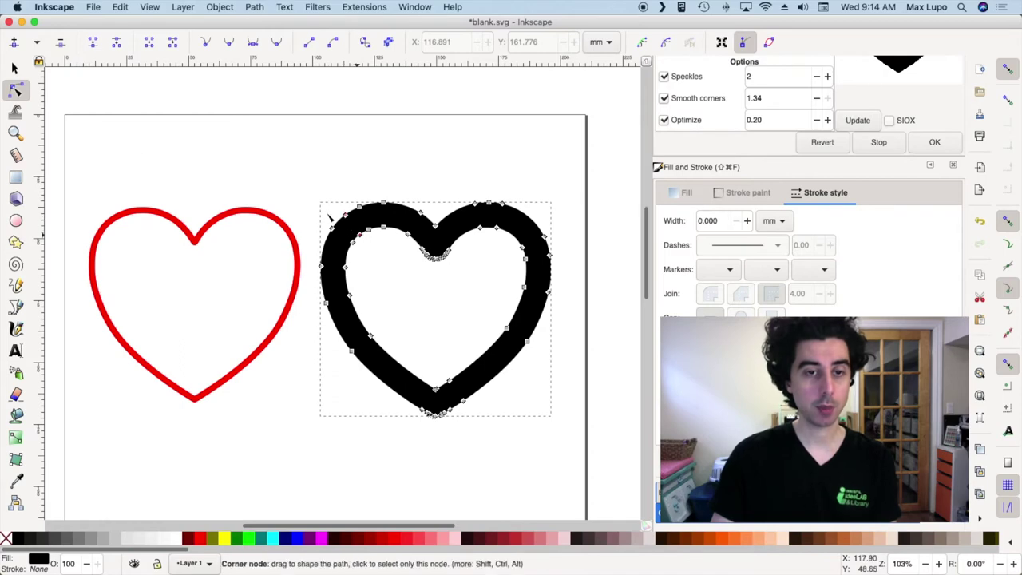
key(s)
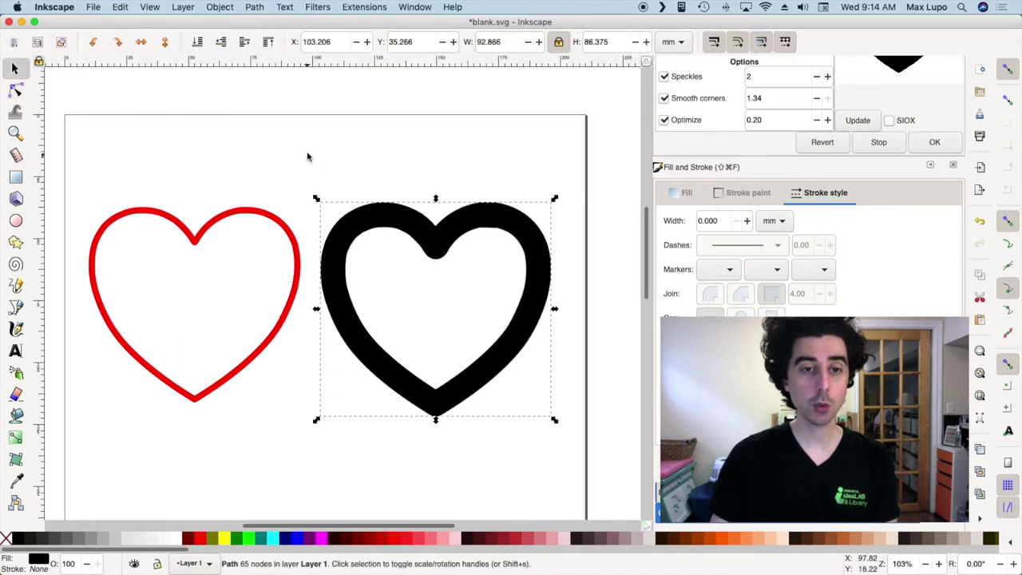
Move the black heart up about 13 mm on the page and delete the red heart.
scroll(337, 130, left, 2)
drag(403, 220, 404, 186)
click(303, 221)
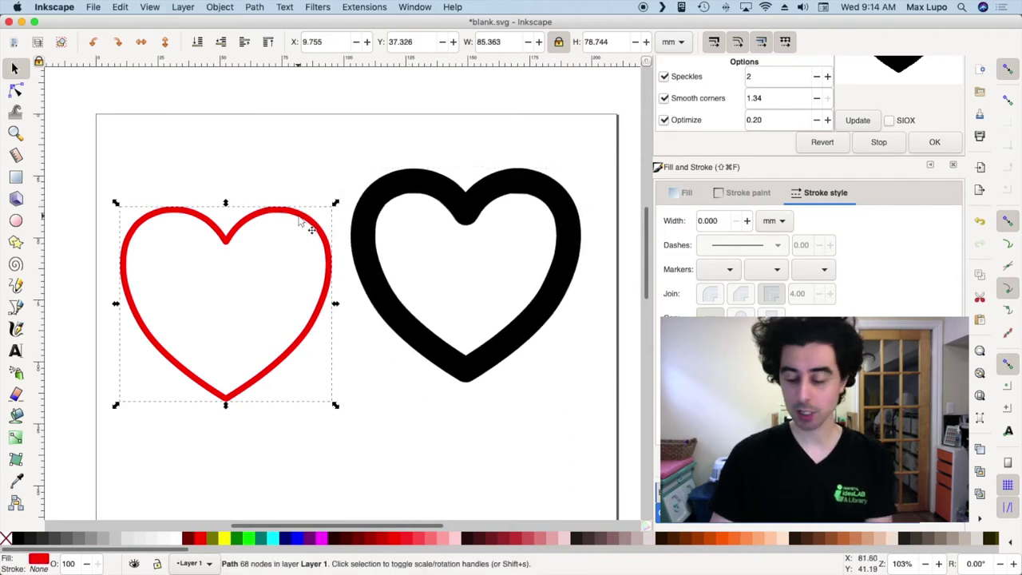
key(Delete)
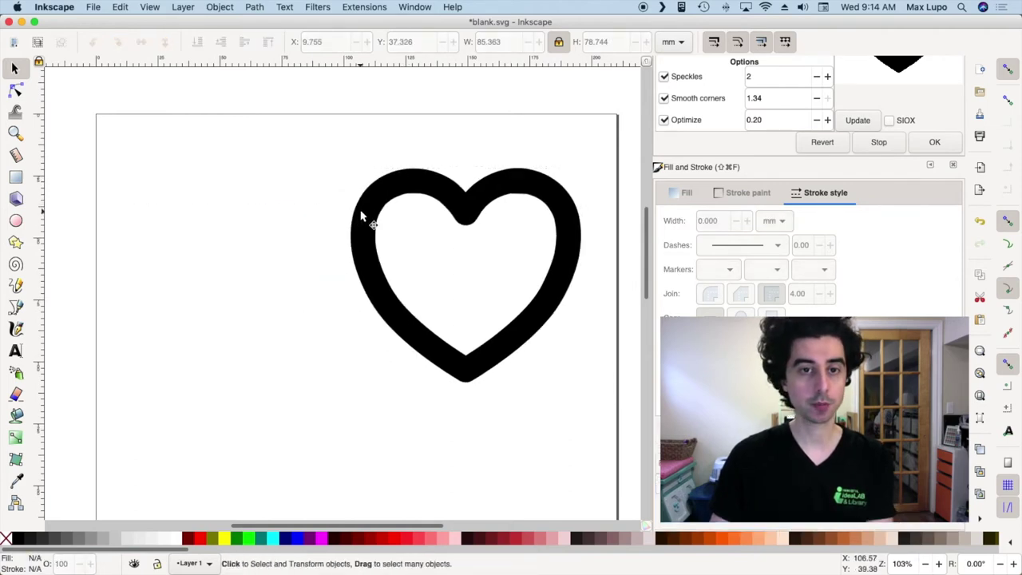
Save the drawing containing only the black heart as heart-base.svg in the Cookie Cutter folder.
click(360, 214)
click(93, 8)
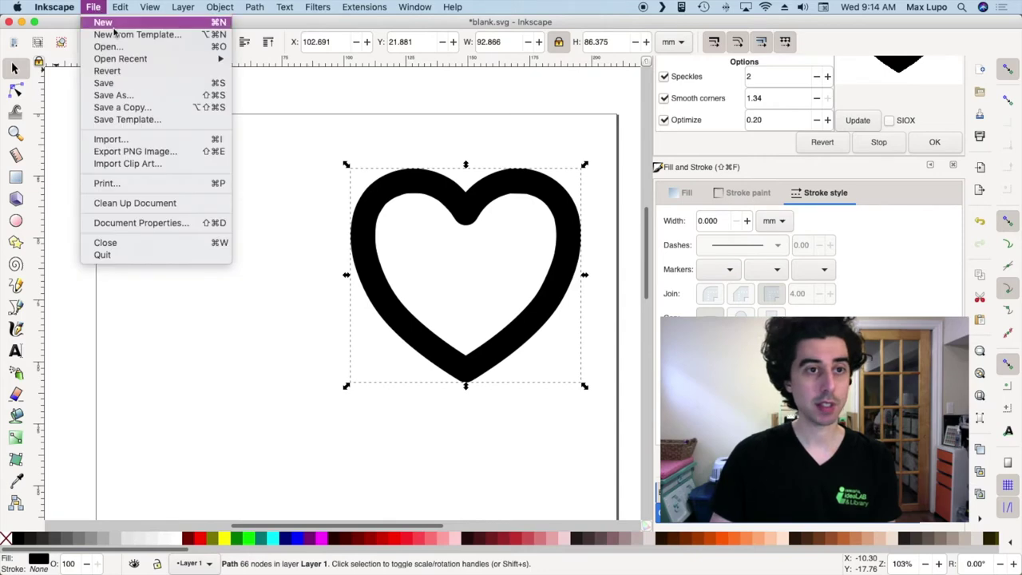
click(124, 94)
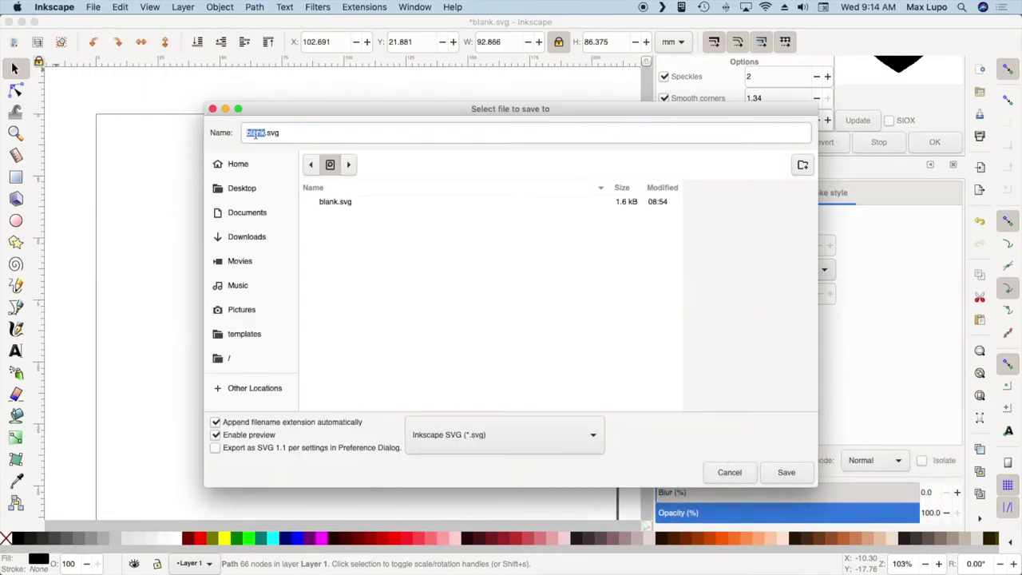
click(255, 133)
text(heart-base)
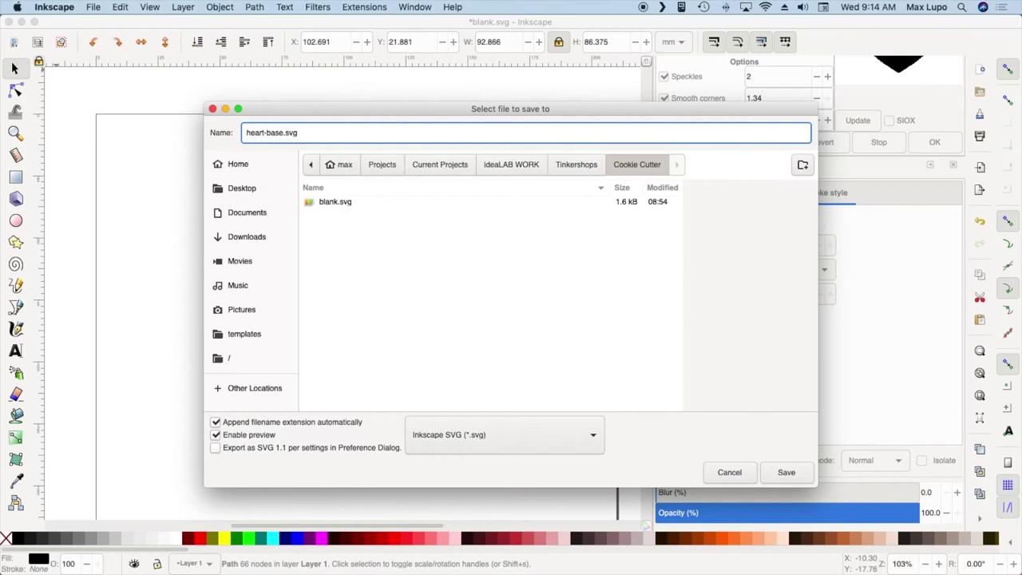
key(Return)
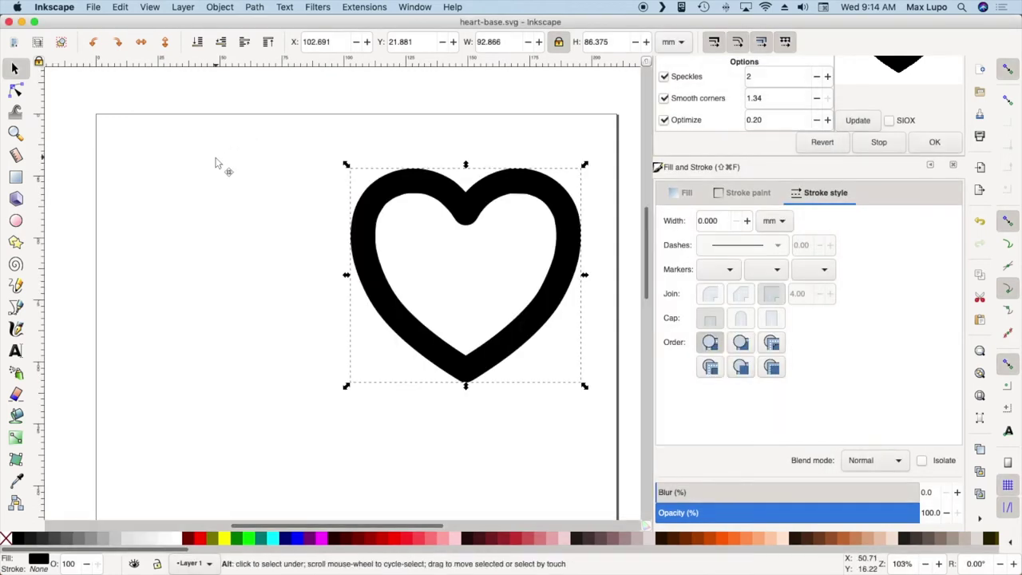
Undo the deletion of the red heart and delete the black heart instead.
click(297, 241)
key(ctrl+z)
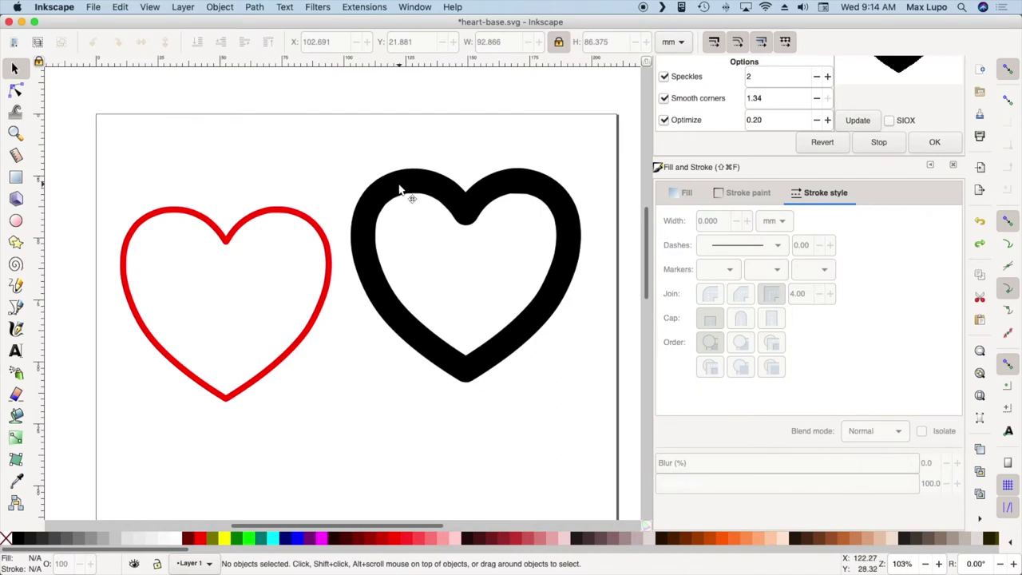
click(397, 190)
key(Delete)
Save the drawing containing only the red heart as heart-outline.svg in the Cookie Cutter folder.
click(322, 229)
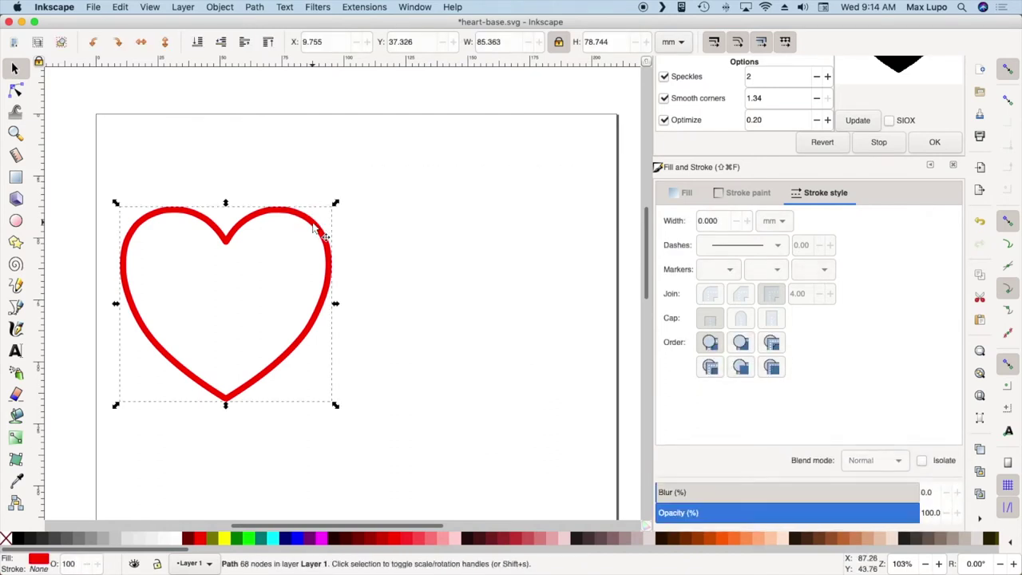
click(93, 8)
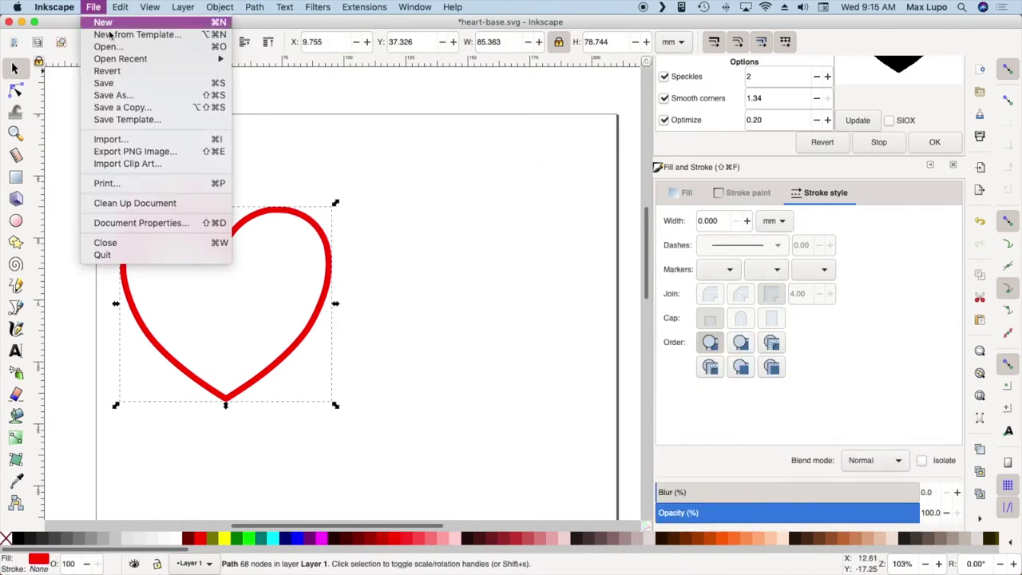
click(136, 98)
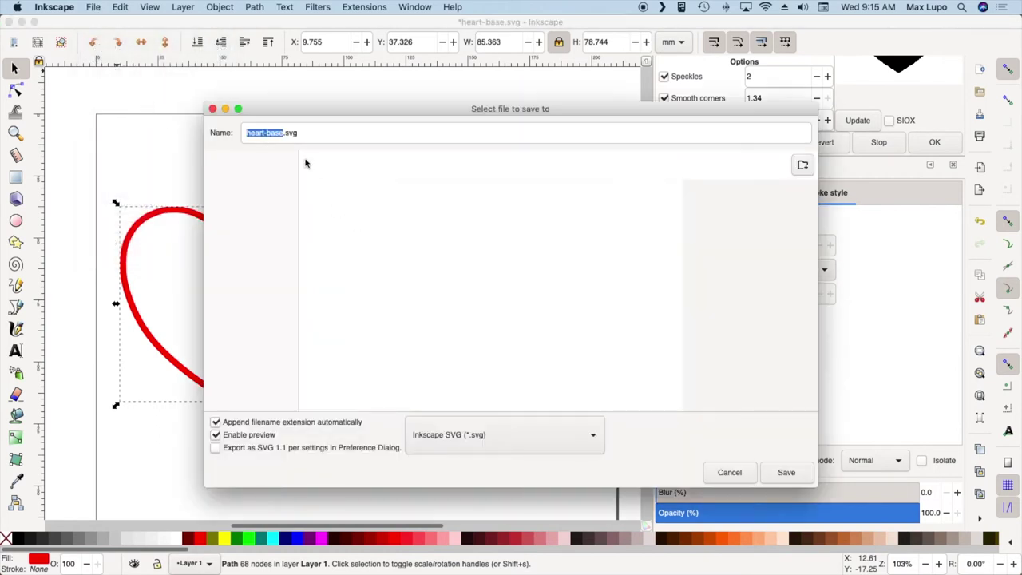
double_click(273, 133)
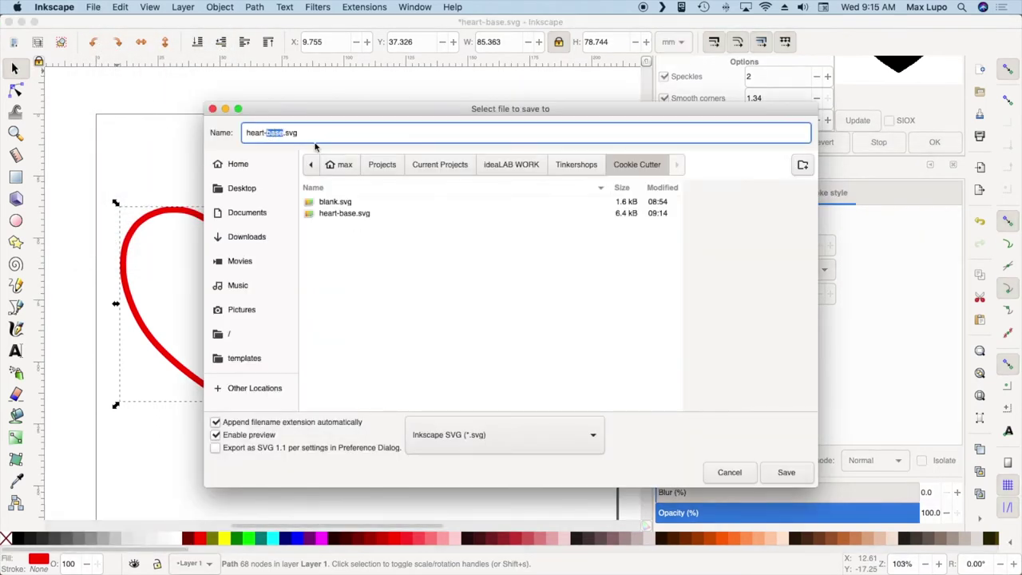
text(outlin)
click(773, 478)
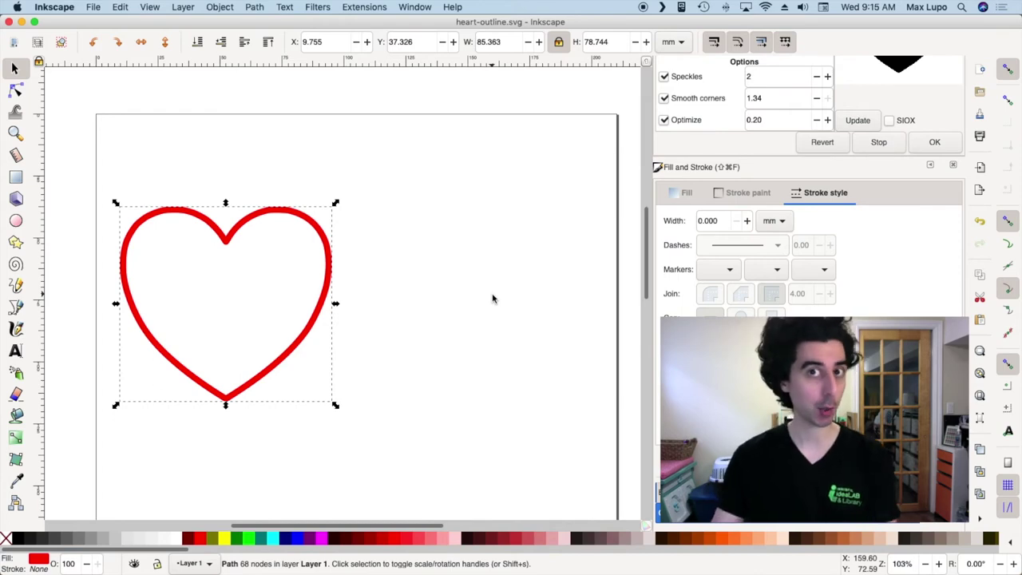
Switch to the Tinkercad dashboard in Firefox and create a new 3D design.
mouse_move(16, 279)
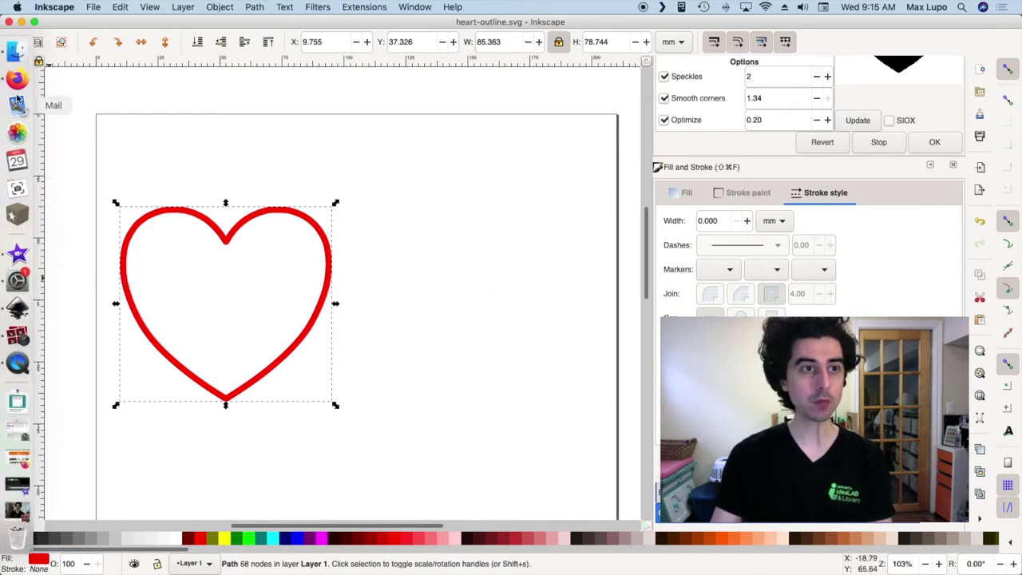
click(17, 77)
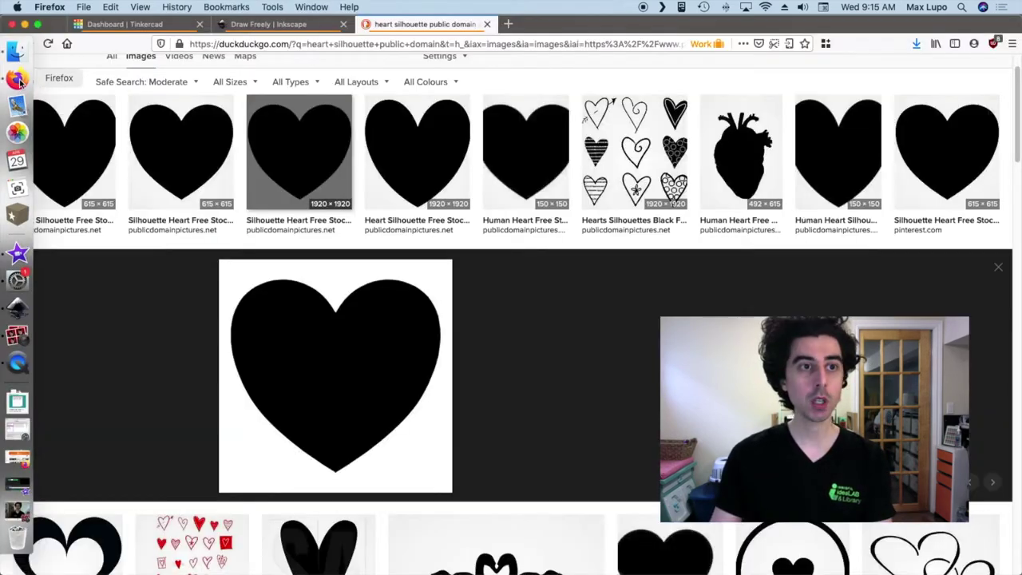
click(128, 27)
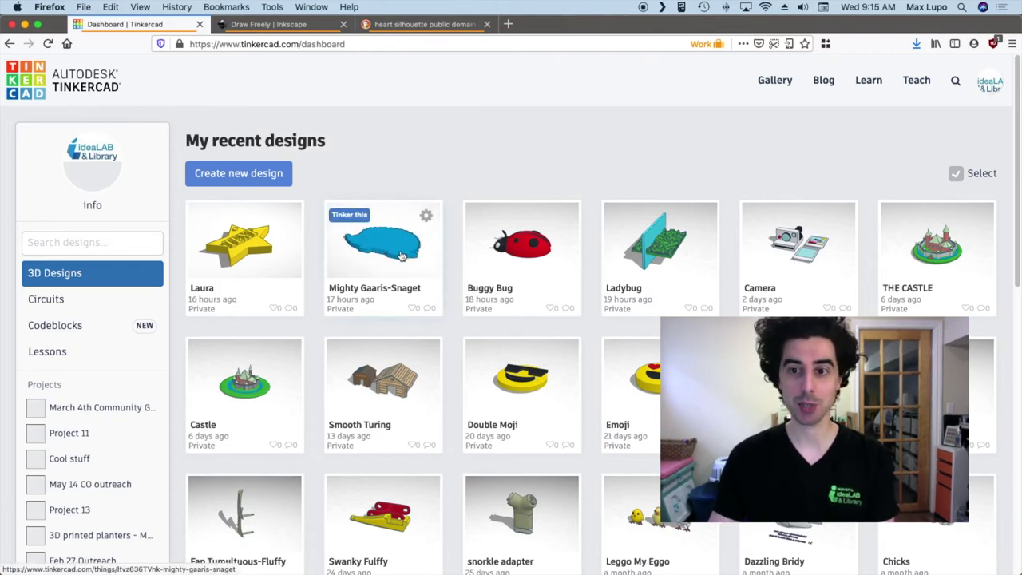
click(244, 175)
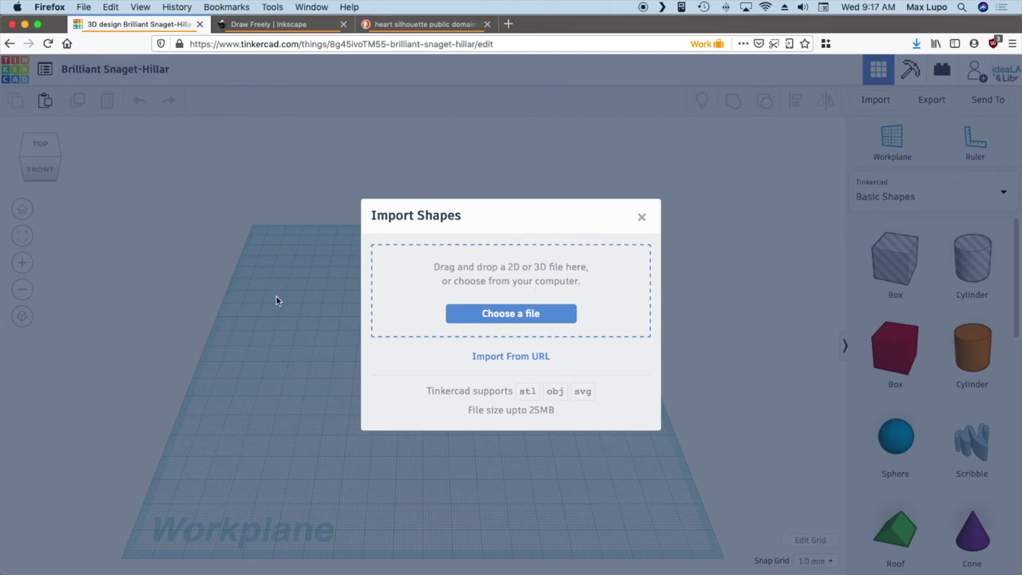
Import heart-base.svg from the Cookie Cutter folder into the design, centred on Art at scale 100.
key(super+Tab)
drag(535, 140, 588, 404)
drag(511, 457, 532, 286)
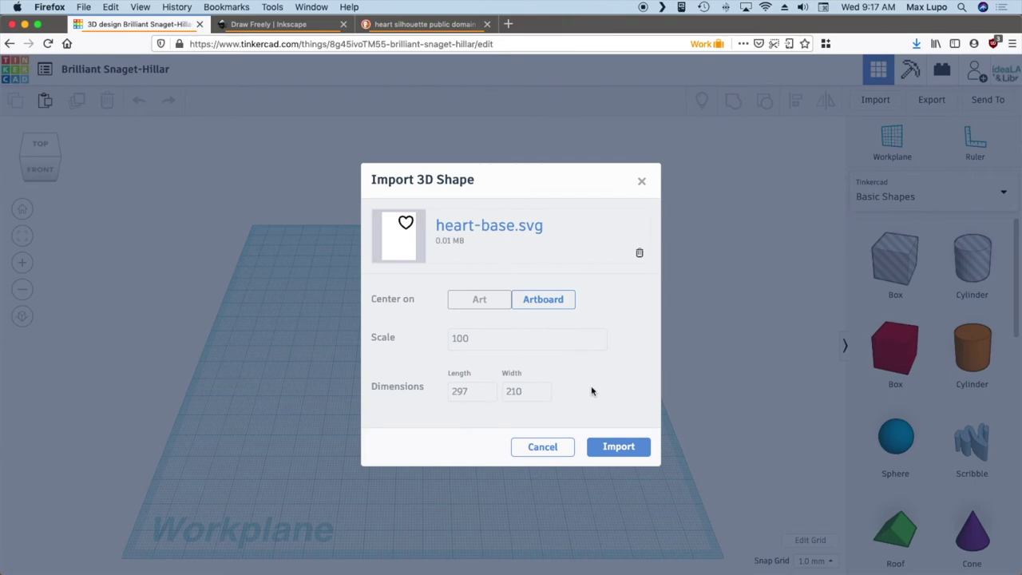
click(480, 300)
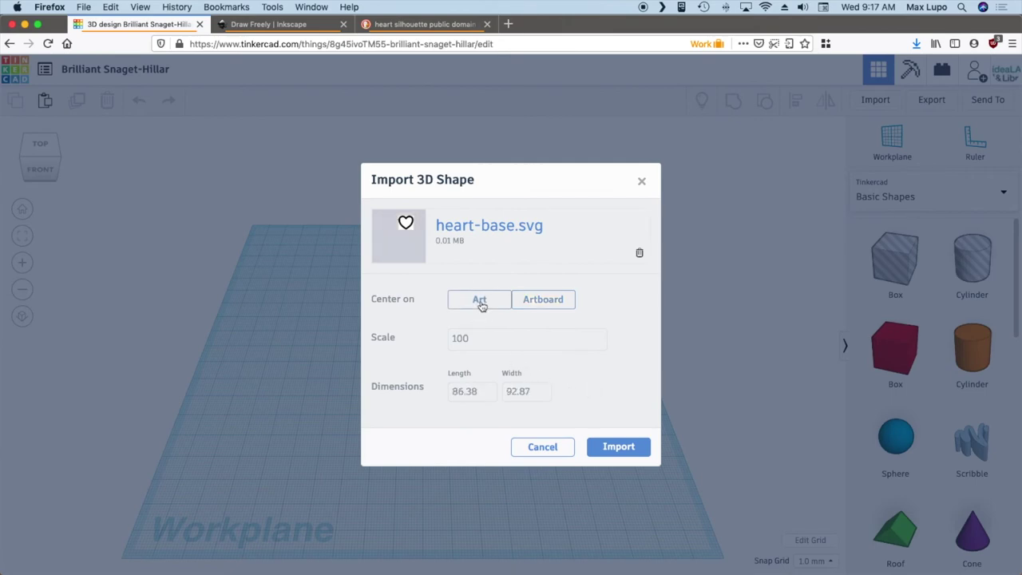
click(619, 447)
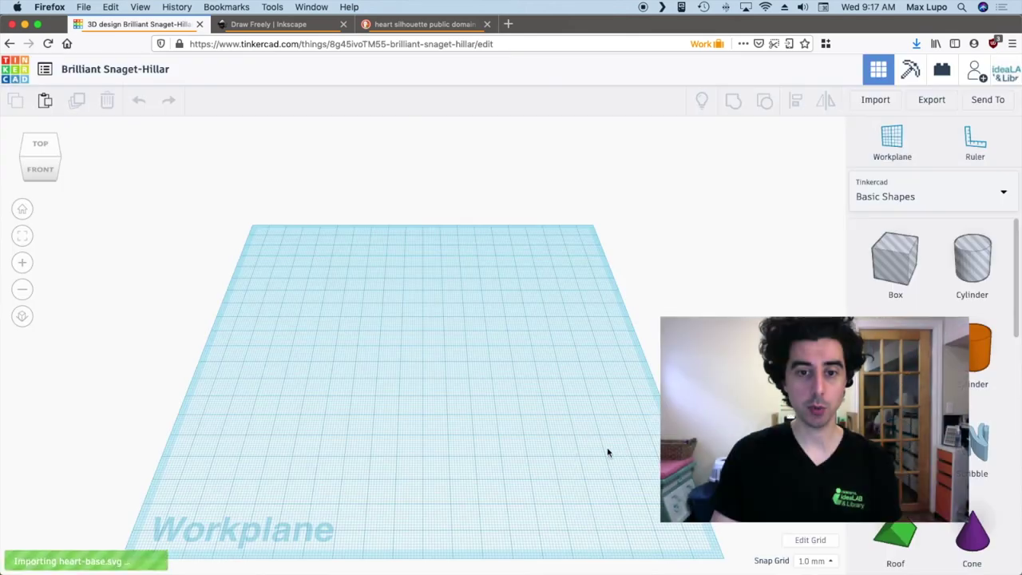
Reduce the height of the imported base heart to 4 mm.
drag(558, 340, 479, 319)
click(428, 328)
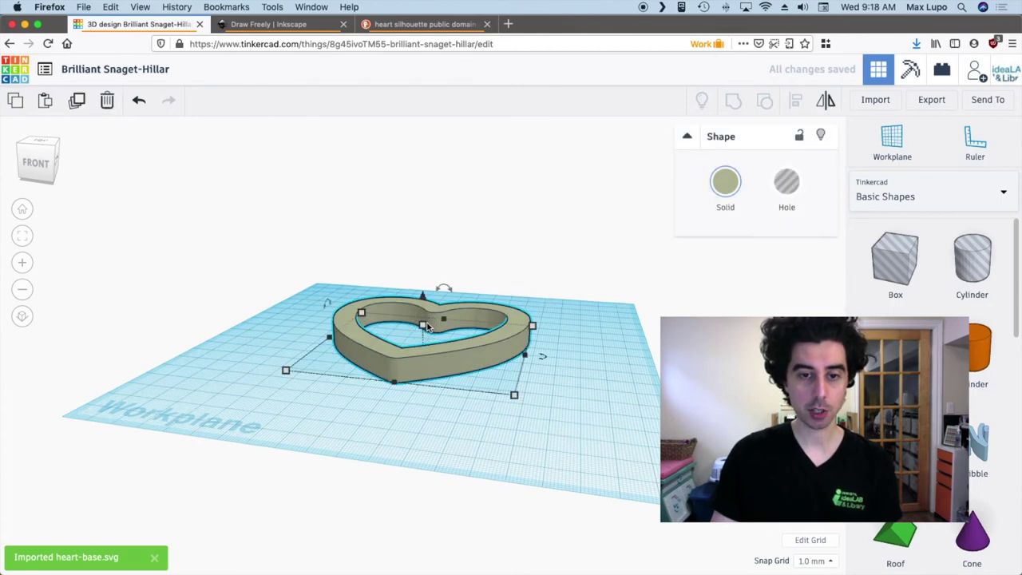
drag(429, 392, 421, 361)
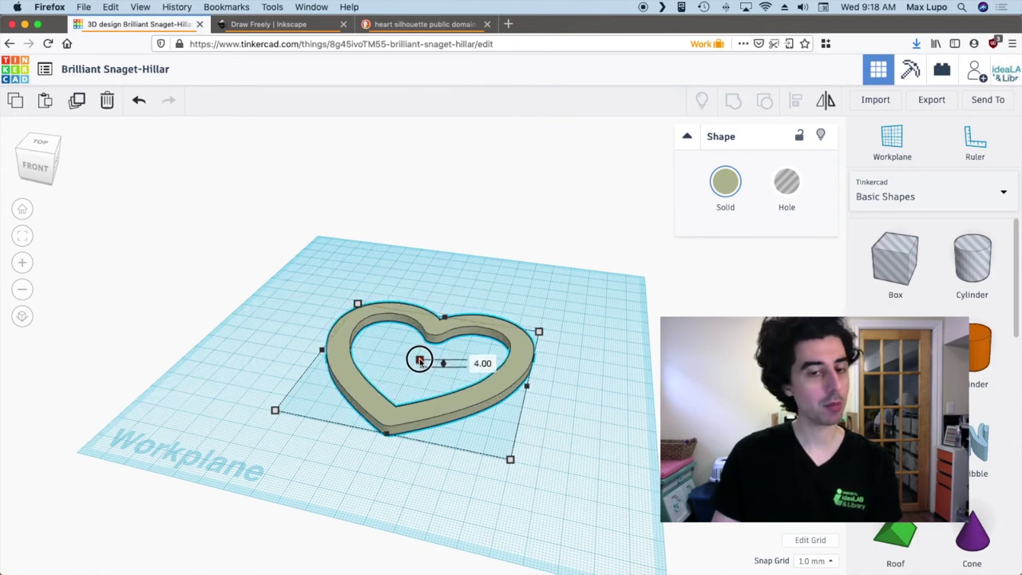
drag(597, 374, 645, 372)
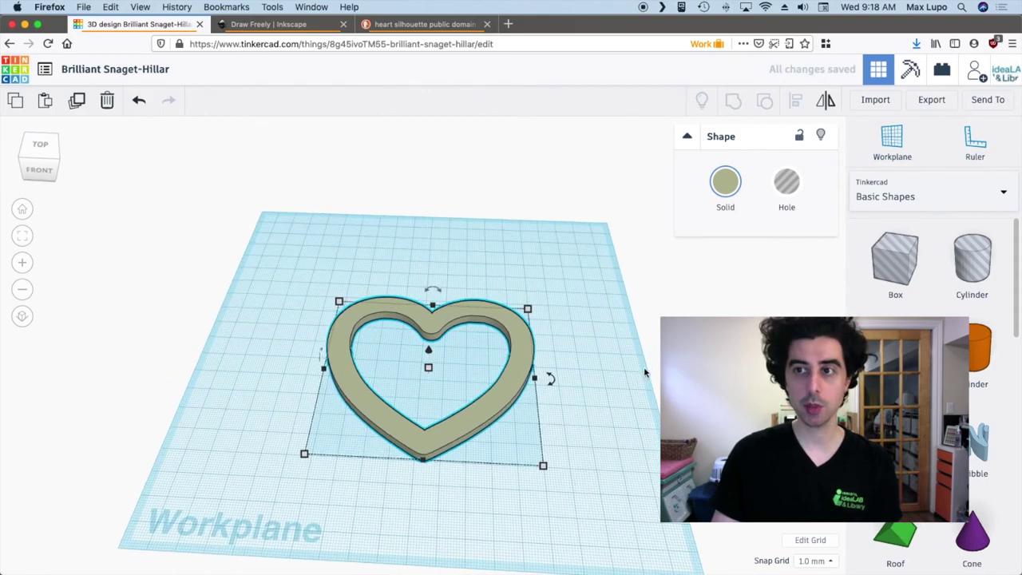
Import heart-outline.svg from the Cookie Cutter folder into the design, centred on Art at scale 100.
click(872, 102)
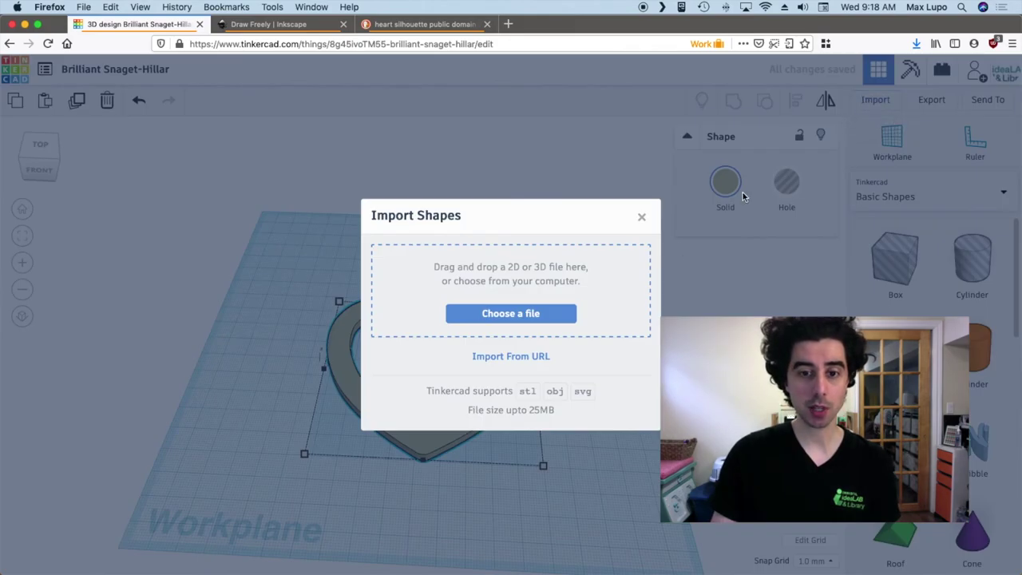
key(super+Tab)
key(super+Tab)
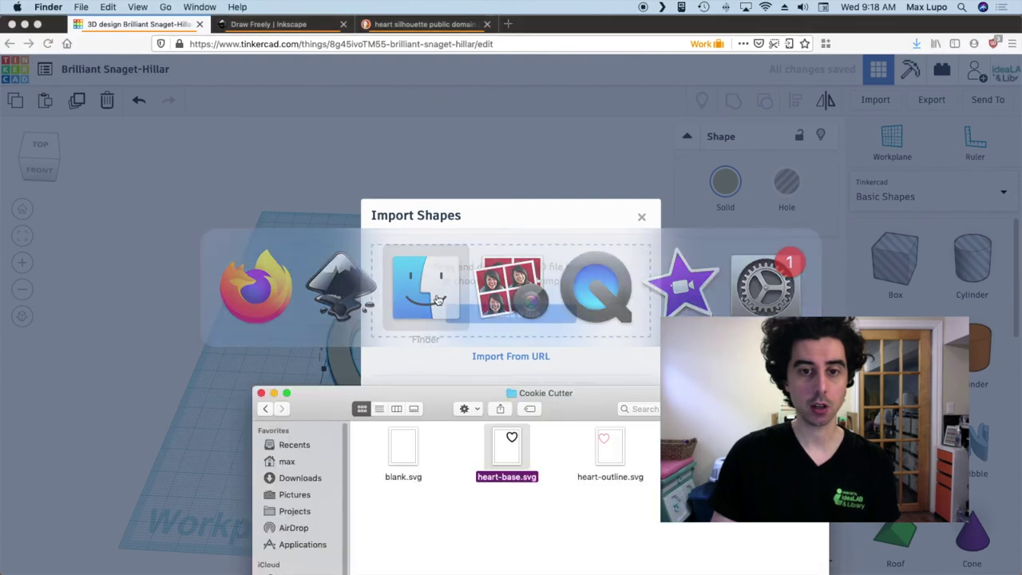
click(611, 466)
drag(597, 461, 536, 304)
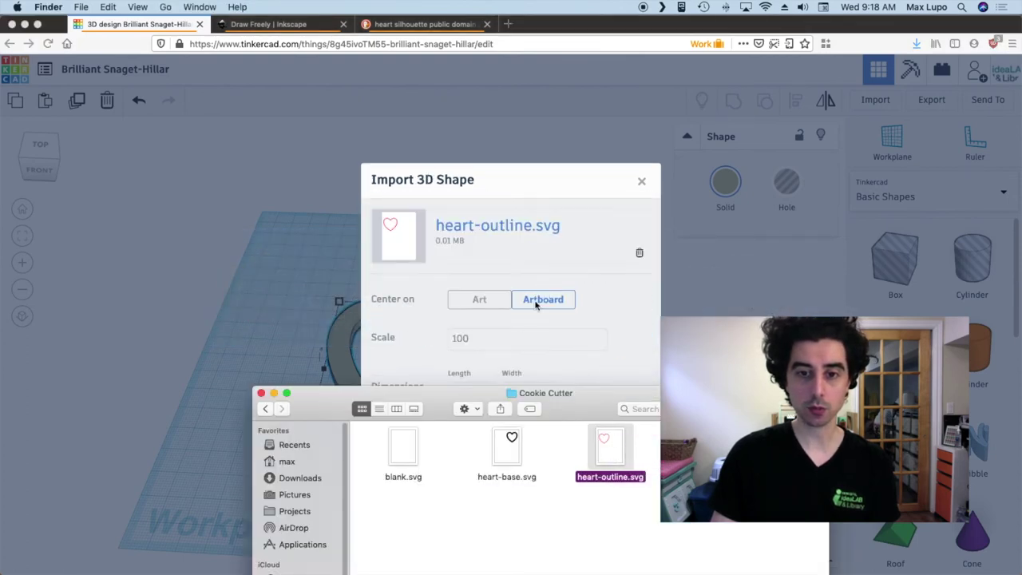
click(476, 299)
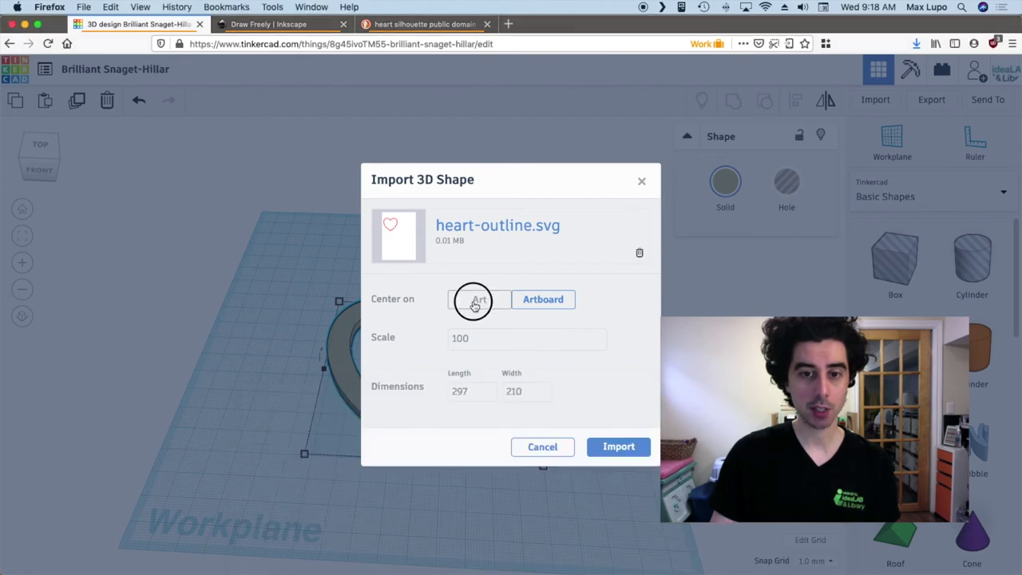
click(474, 303)
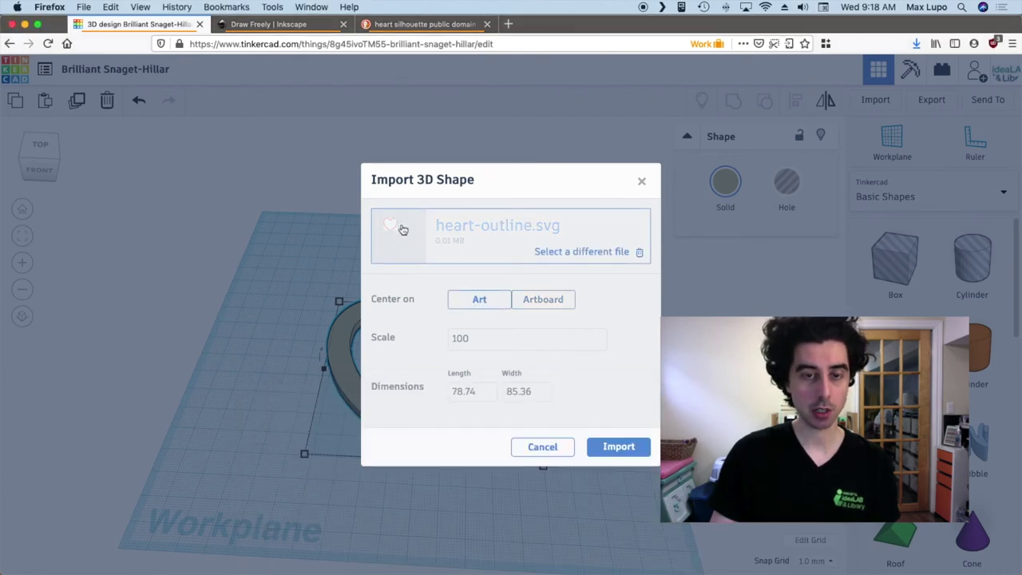
click(619, 446)
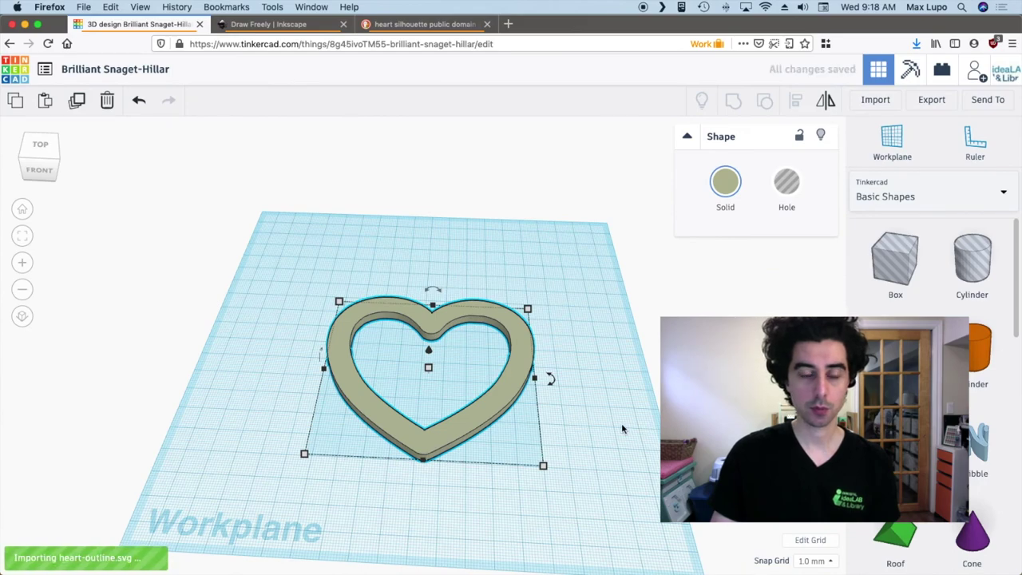
Select both hearts and align their centres along the width and depth of the workplane.
drag(620, 403, 516, 263)
click(583, 244)
drag(393, 317, 323, 457)
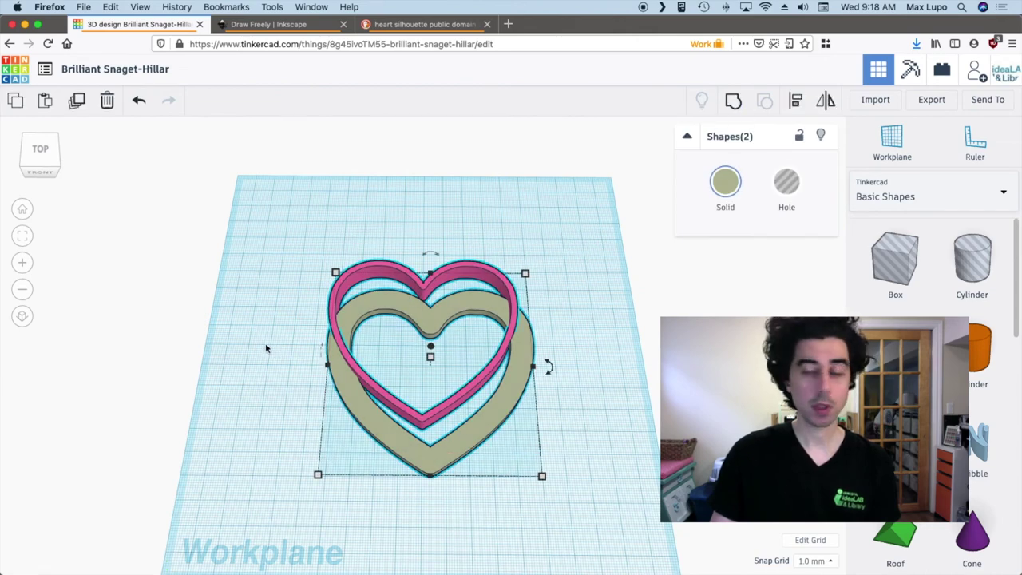
click(795, 102)
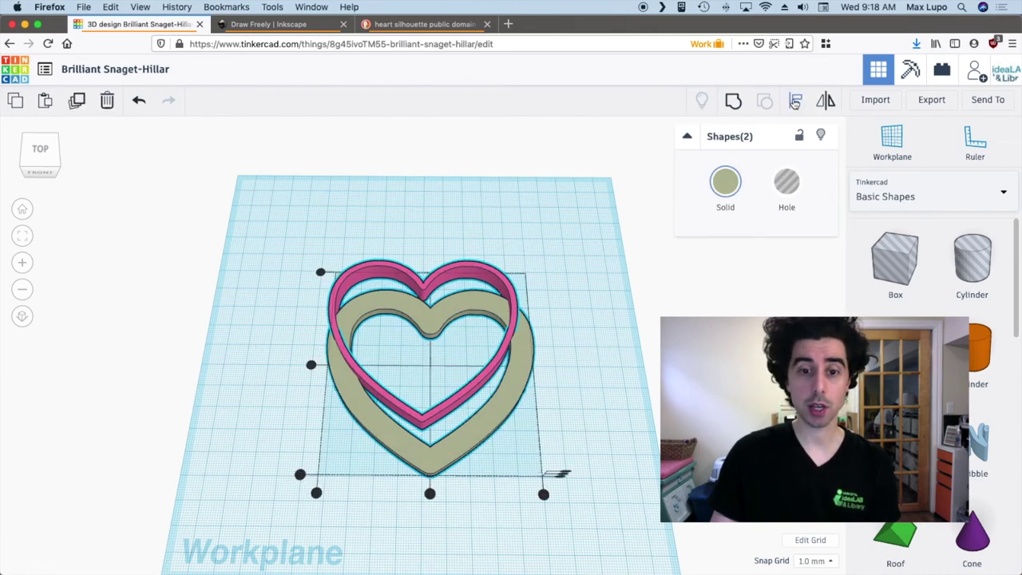
click(429, 493)
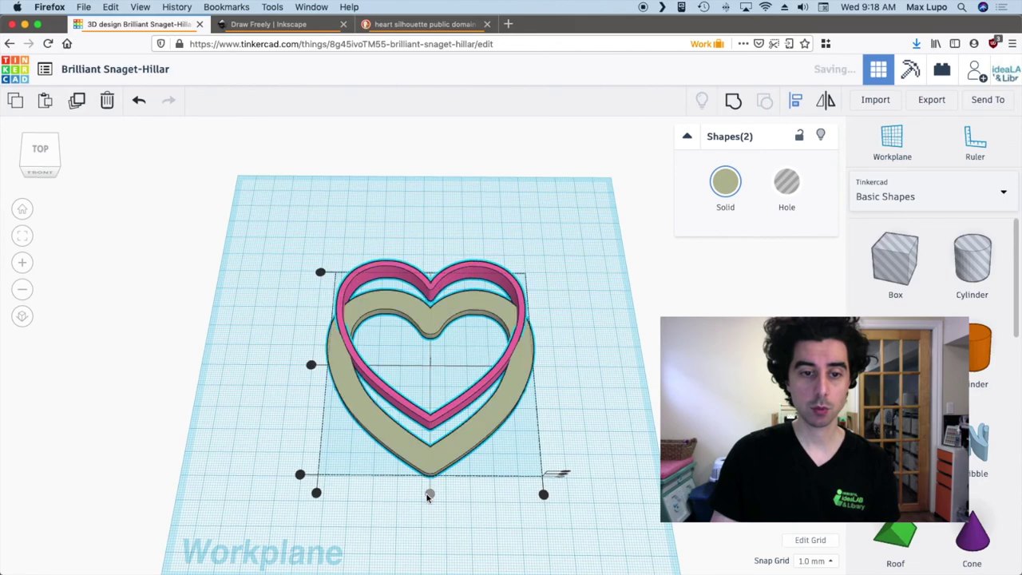
click(311, 365)
drag(589, 337, 802, 341)
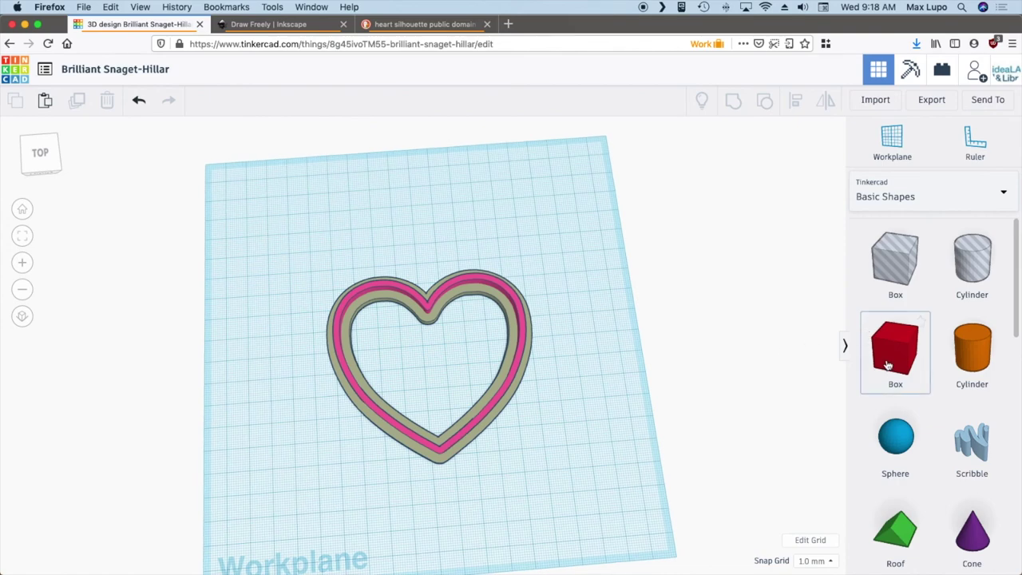
Add a solid red box inside the heart and reshape it into a low bar spanning the base from side to side.
drag(422, 369, 515, 367)
drag(519, 369, 369, 363)
drag(413, 313, 417, 392)
click(347, 341)
drag(343, 338, 341, 338)
drag(282, 308, 373, 291)
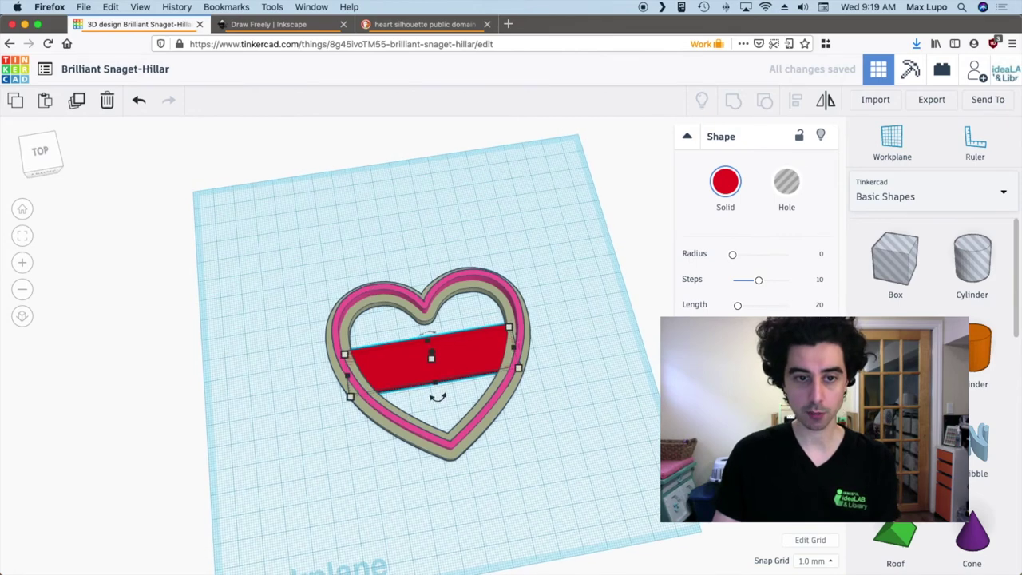
Select both hearts and the crossbar and group them into one solid shape.
drag(591, 221, 283, 476)
drag(347, 439, 427, 365)
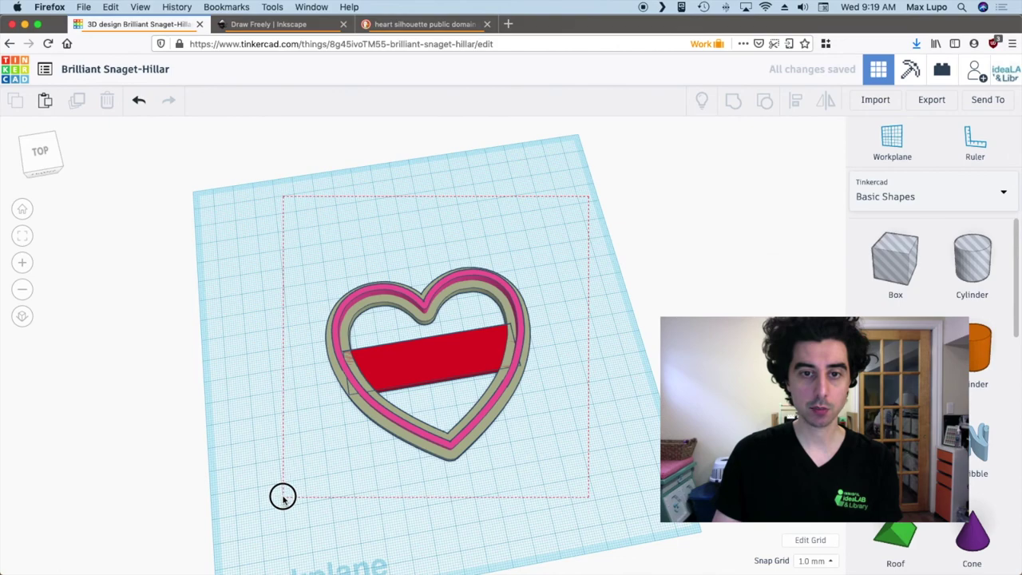
drag(283, 496, 285, 495)
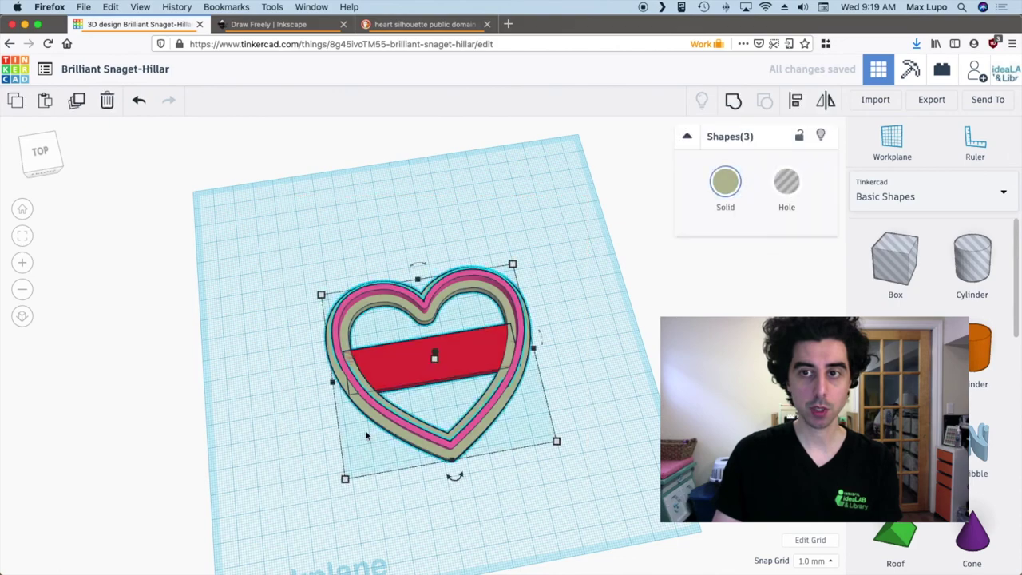
click(733, 104)
drag(564, 352, 614, 341)
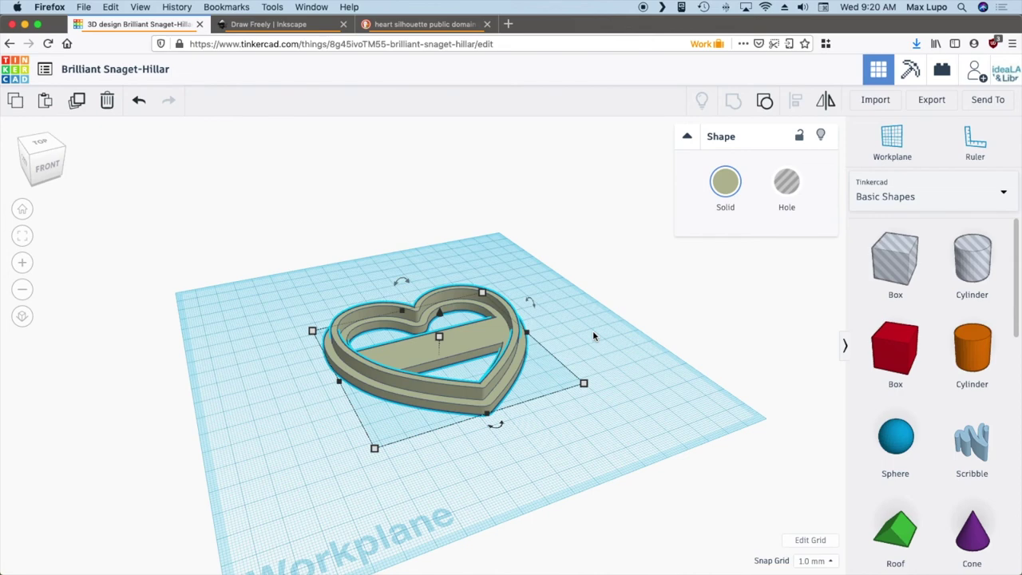
Export the selected cookie cutter shape as an STL file and accept the download.
click(931, 101)
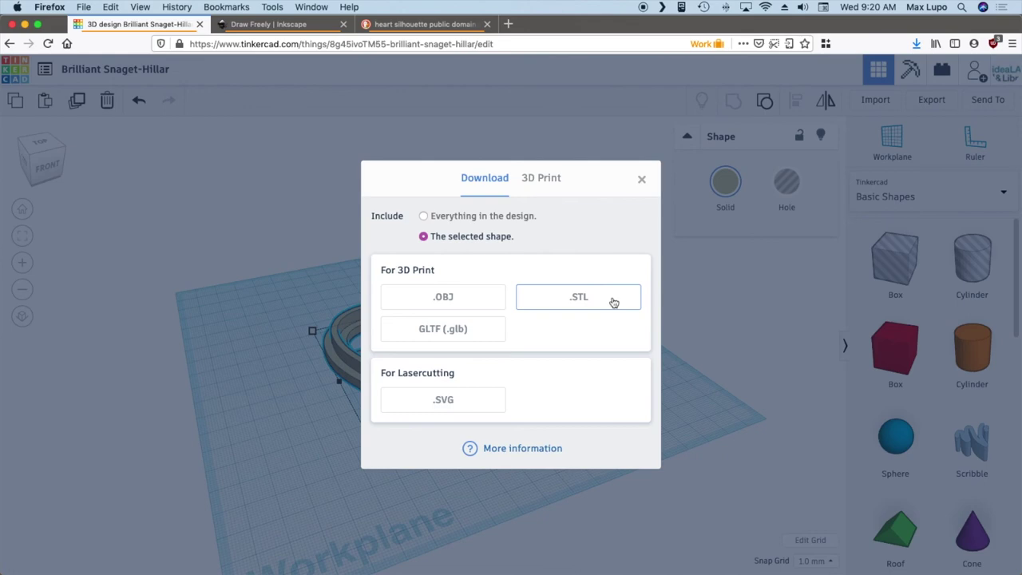
click(613, 303)
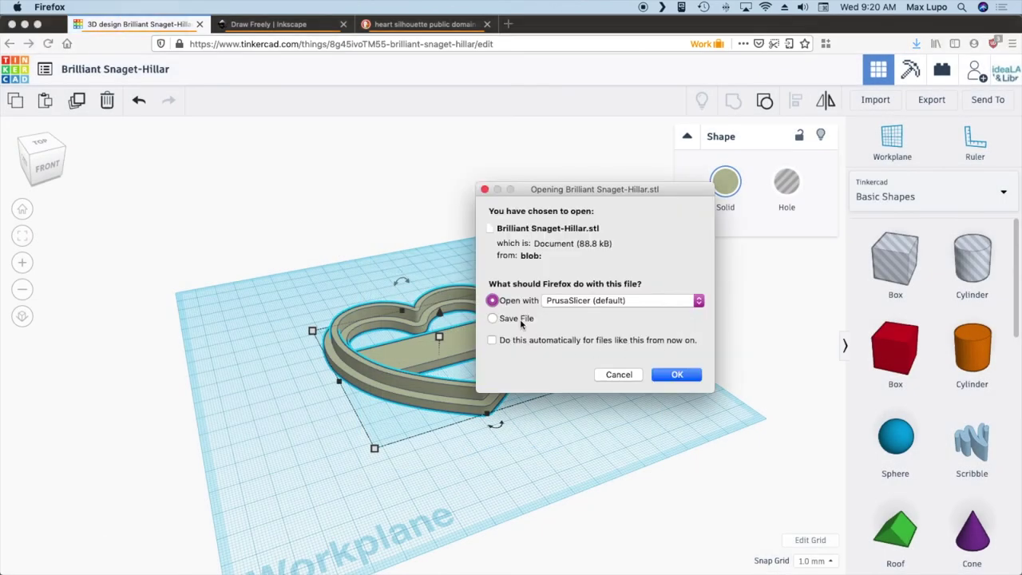
click(677, 375)
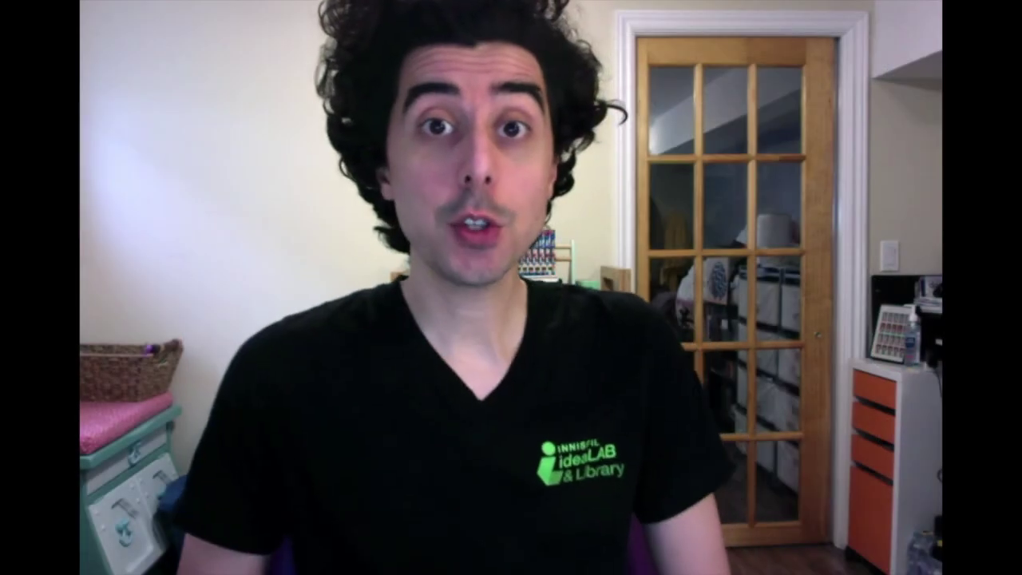